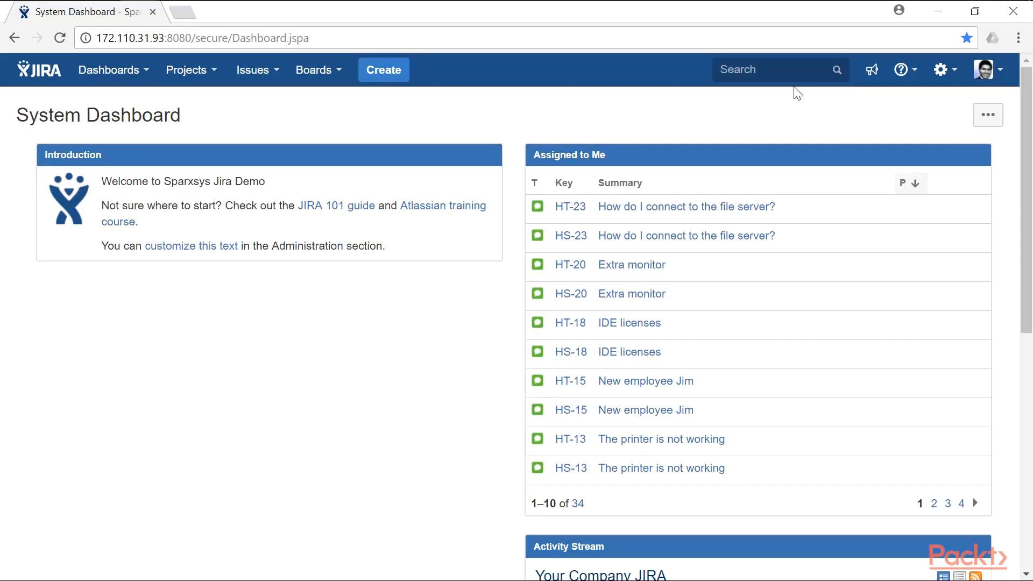
Step: Open the issue search and begin an advanced query with the condition assignee = currentUser()
{"action": "left_click", "coordinate": [277, 80]}
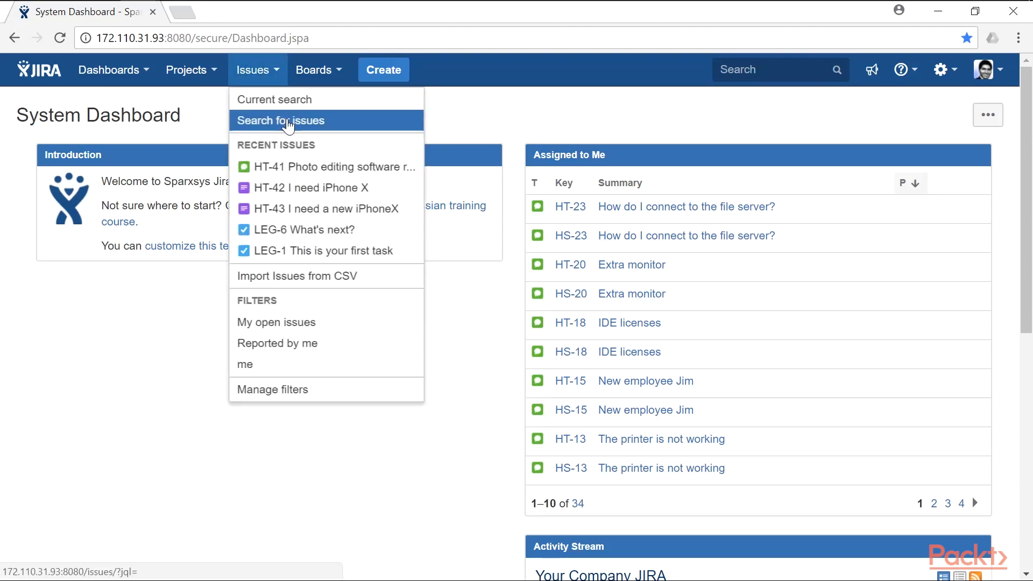
{"action": "left_click", "coordinate": [360, 127]}
{"action": "left_click", "coordinate": [747, 161]}
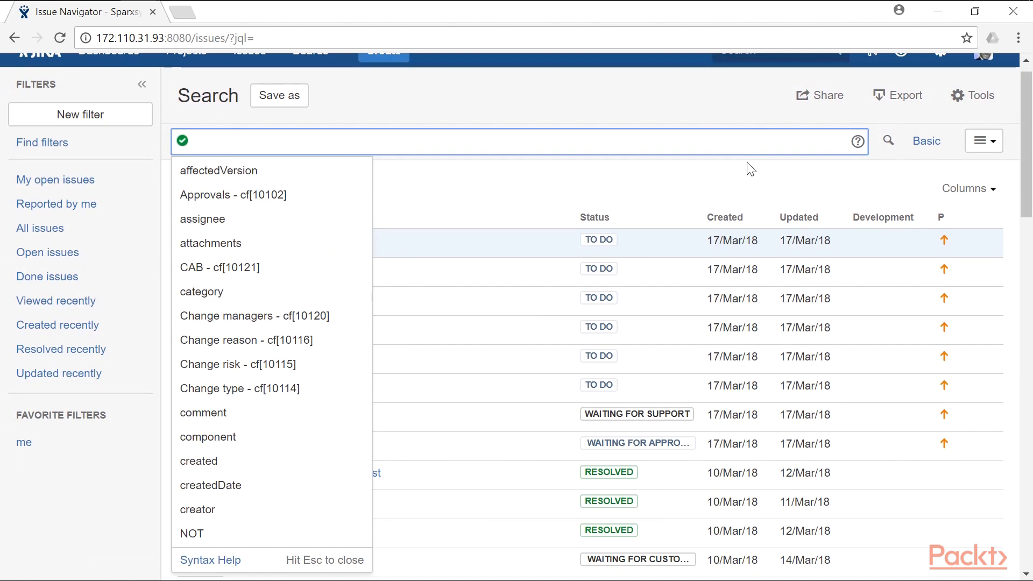
{"action": "type", "text": "ass"}
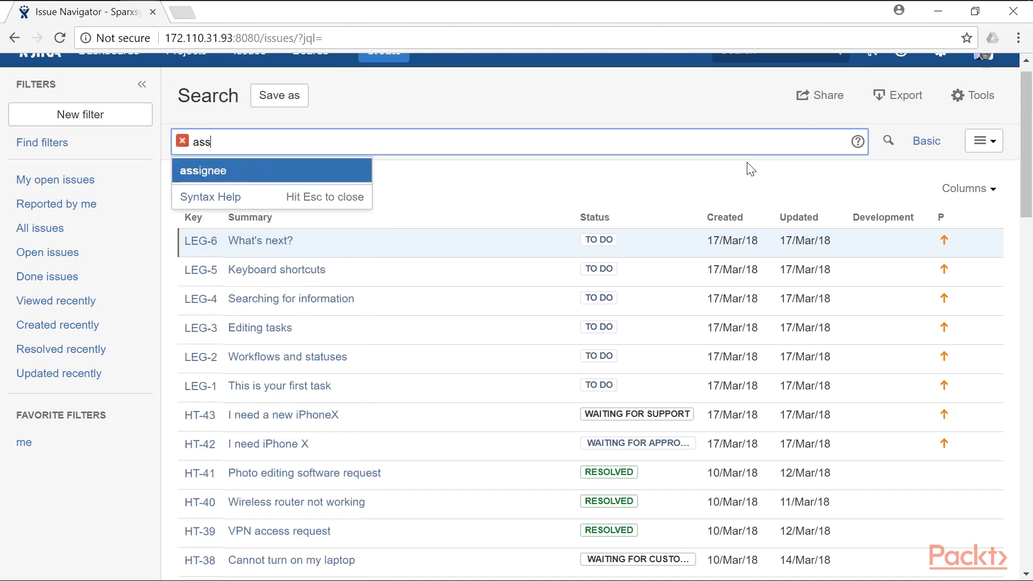
{"action": "key", "text": "Return"}
{"action": "type", "text": "= curr"}
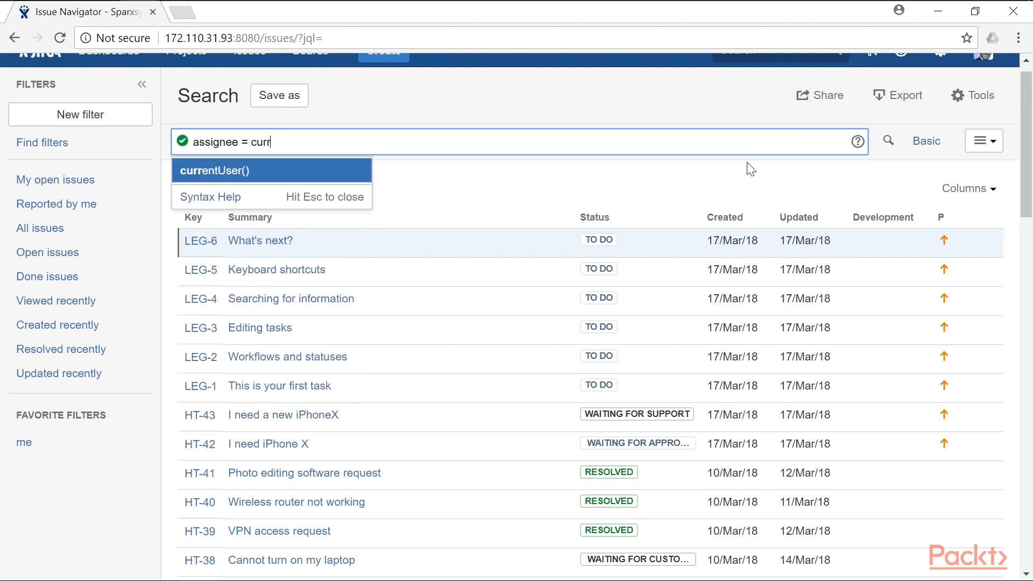
{"action": "key", "text": "Return"}
Step: Extend the query with and status not in (Closed, Resolved), and run the search
{"action": "type", "text": "and s"}
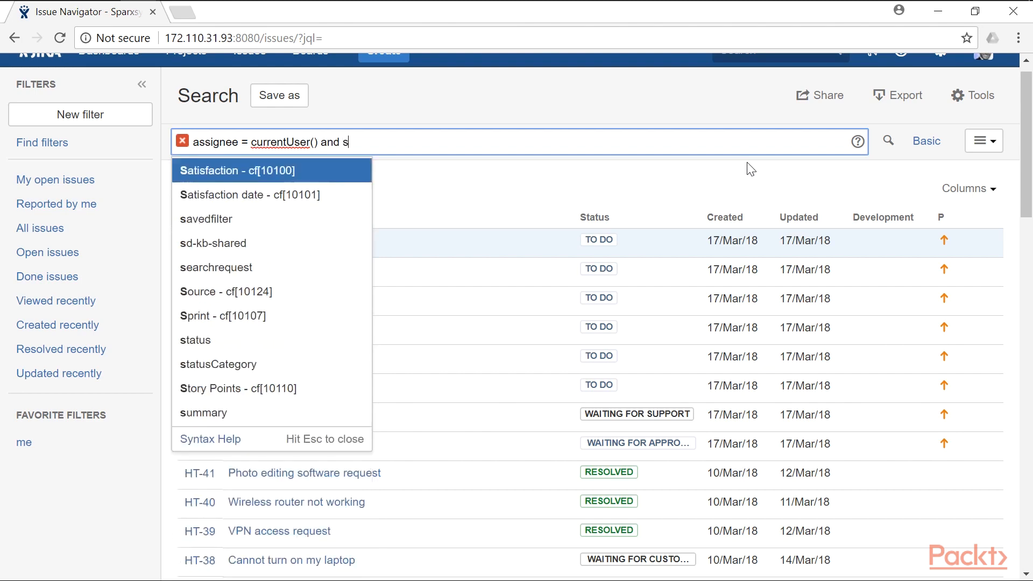
{"action": "type", "text": "tatus"}
{"action": "key", "text": "Return"}
{"action": "type", "text": "not in"}
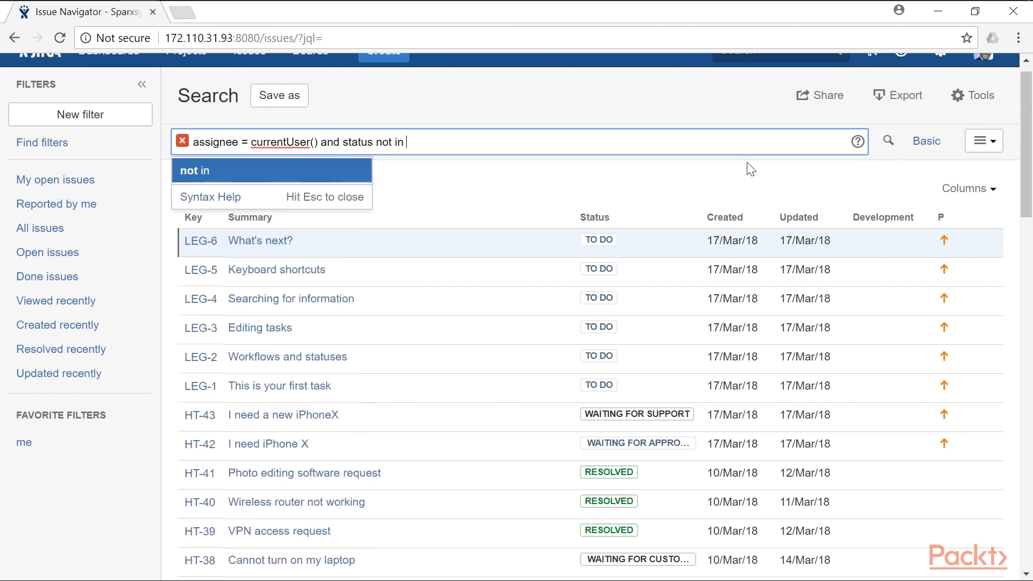
{"action": "type", "text": "(close"}
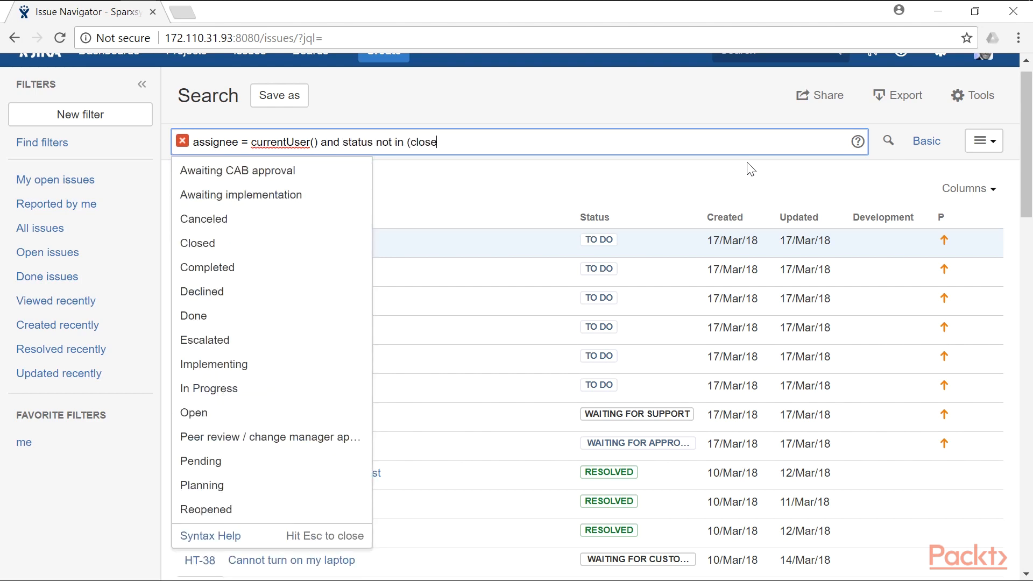
{"action": "key", "text": "Return"}
{"action": "type", "text": ", resolved"}
{"action": "key", "text": "Return"}
{"action": "type", "text": ")"}
{"action": "key", "text": "Return"}
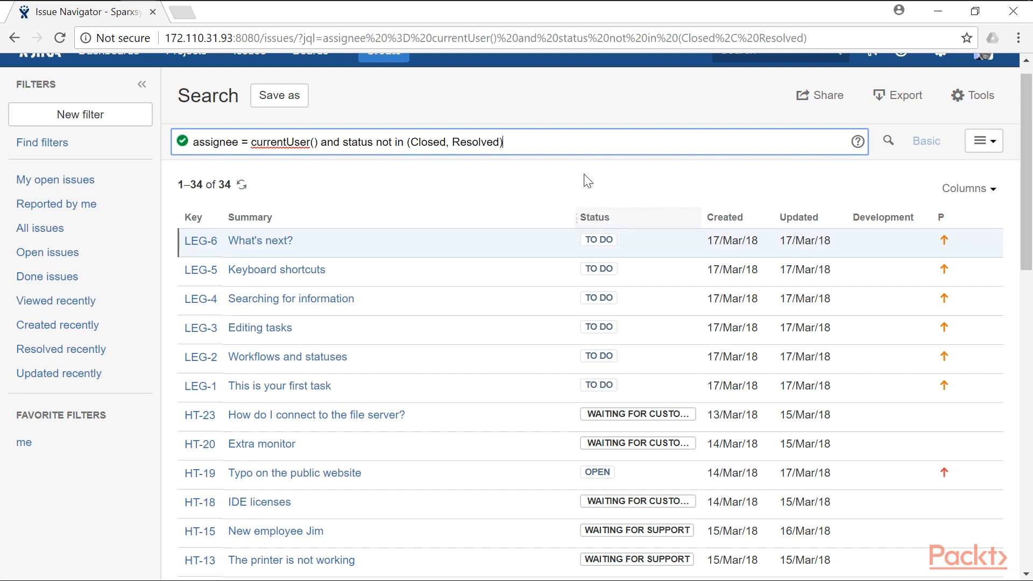
Step: Save the search as a filter named "Assigned to me (closed and resolved)"
{"action": "left_click", "coordinate": [291, 97]}
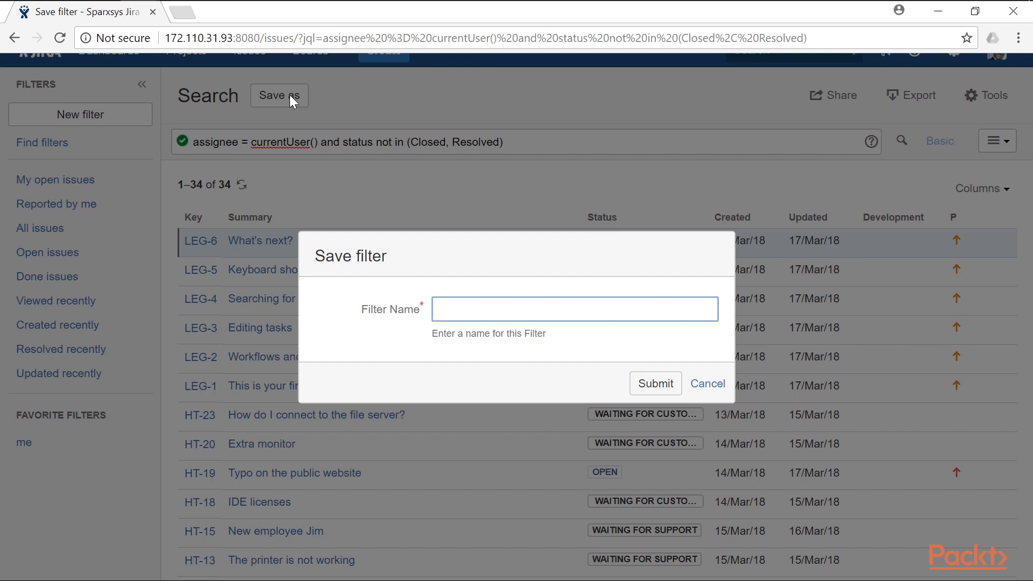
{"action": "type", "text": "Assigned to me (closed and resolved)"}
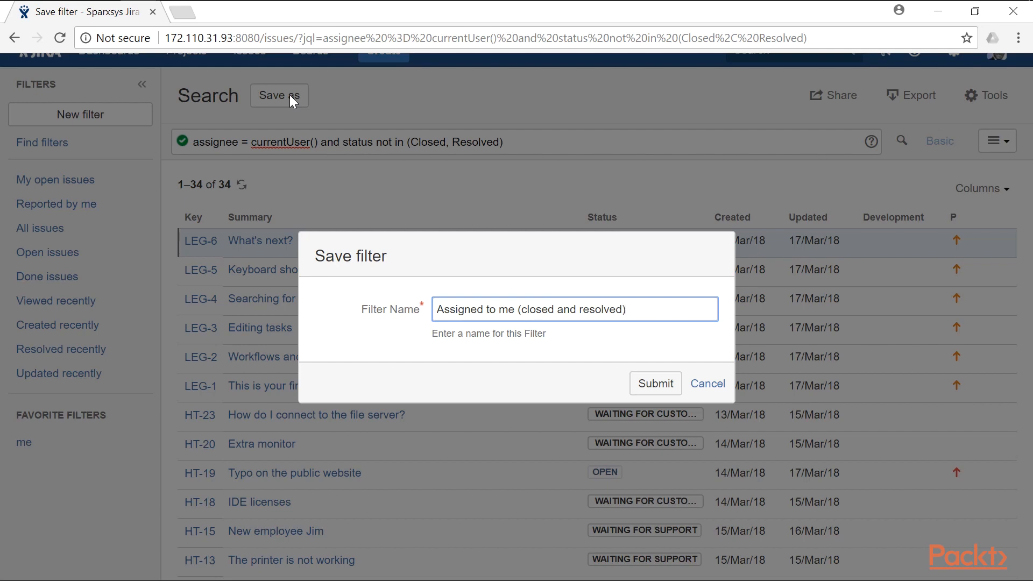
{"action": "key", "text": "Return"}
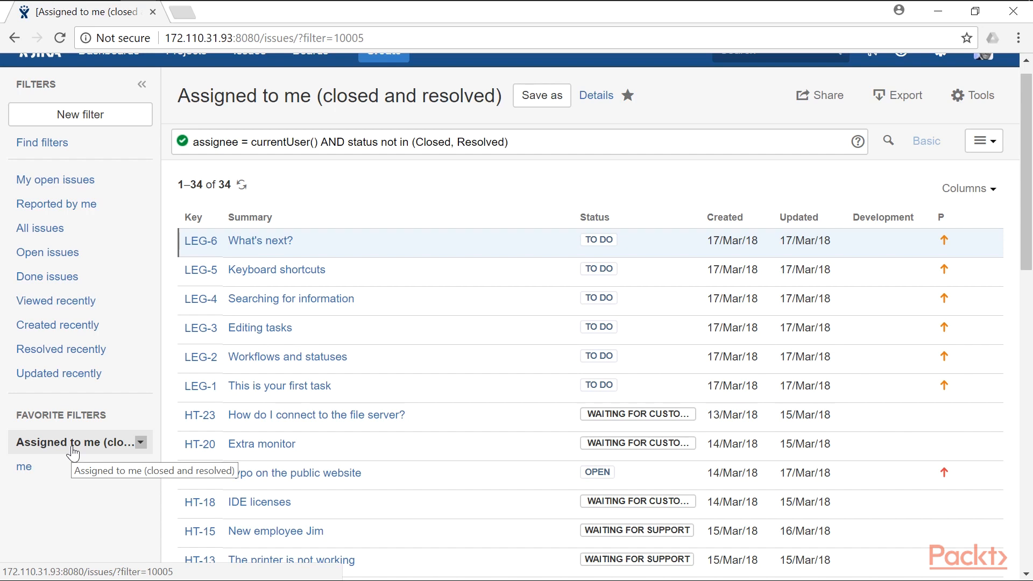
Step: Customize the columns of the issue list so that the Development column is removed
{"action": "left_click", "coordinate": [987, 191]}
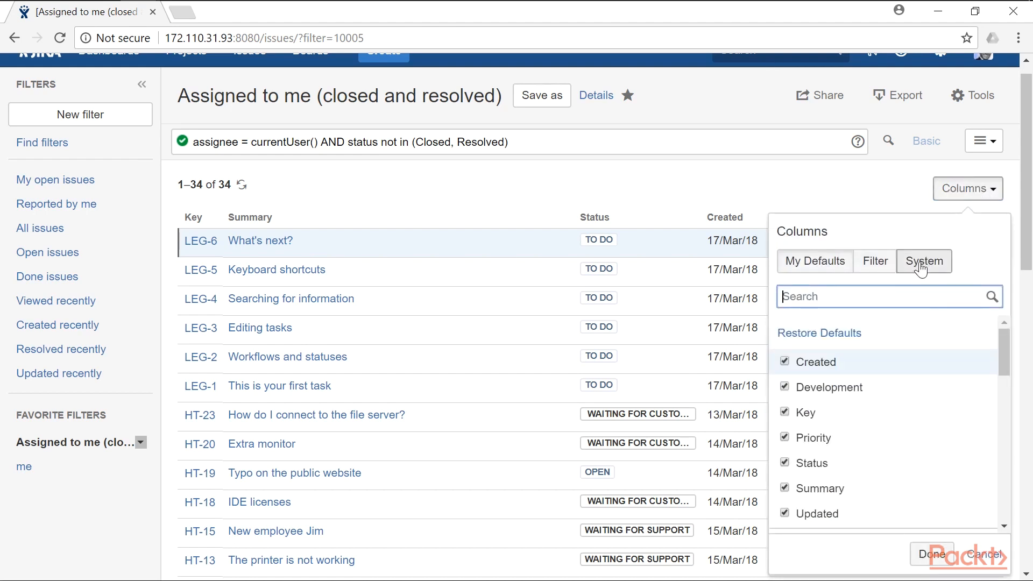
{"action": "left_click", "coordinate": [885, 267]}
{"action": "left_click", "coordinate": [886, 267]}
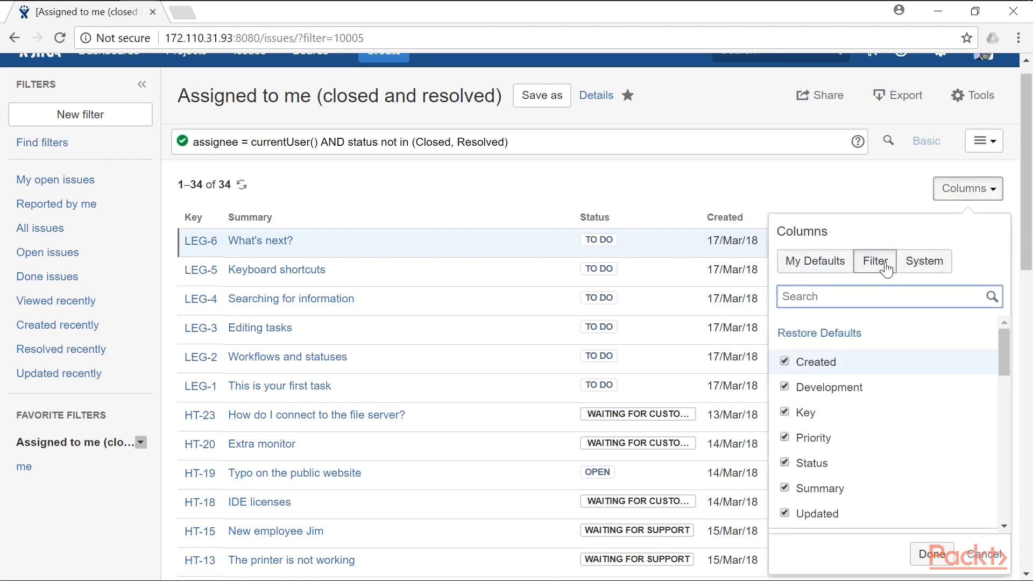
{"action": "scroll", "coordinate": [872, 384], "scroll_direction": "down", "scroll_amount": 1}
{"action": "scroll", "coordinate": [871, 385], "scroll_direction": "down", "scroll_amount": 1}
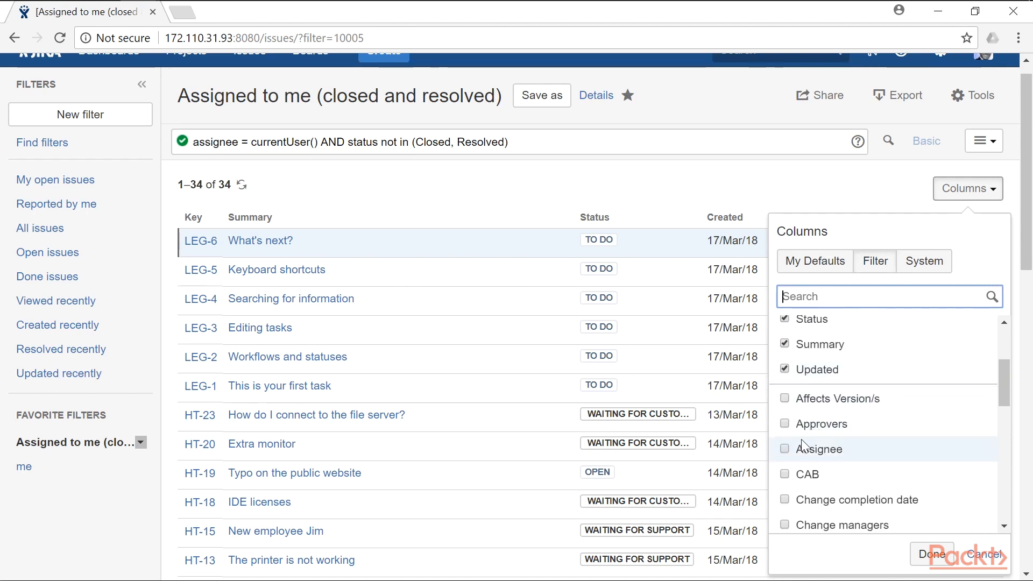
{"action": "scroll", "coordinate": [844, 453], "scroll_direction": "down", "scroll_amount": 5}
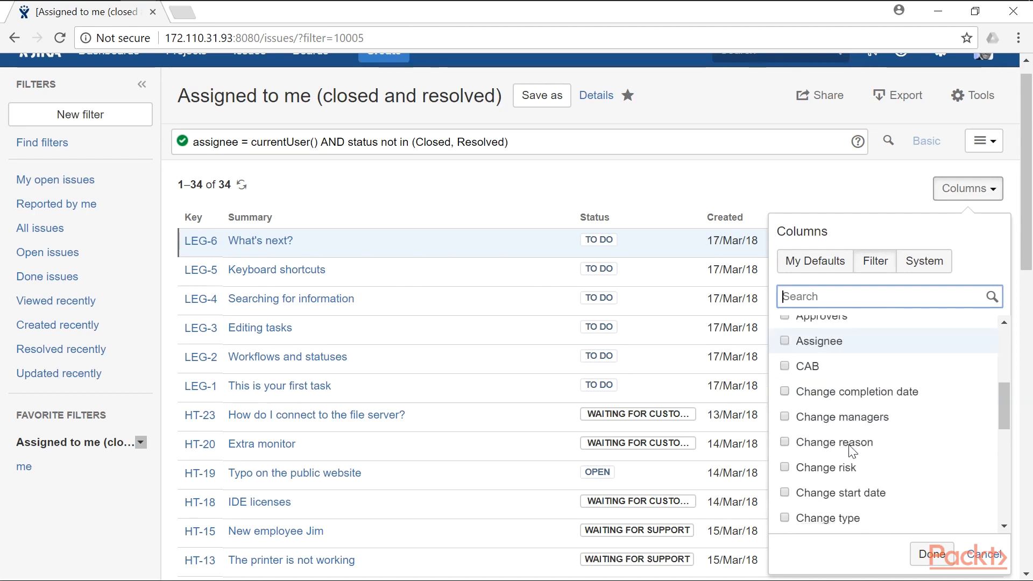
{"action": "scroll", "coordinate": [852, 452], "scroll_direction": "down", "scroll_amount": 2}
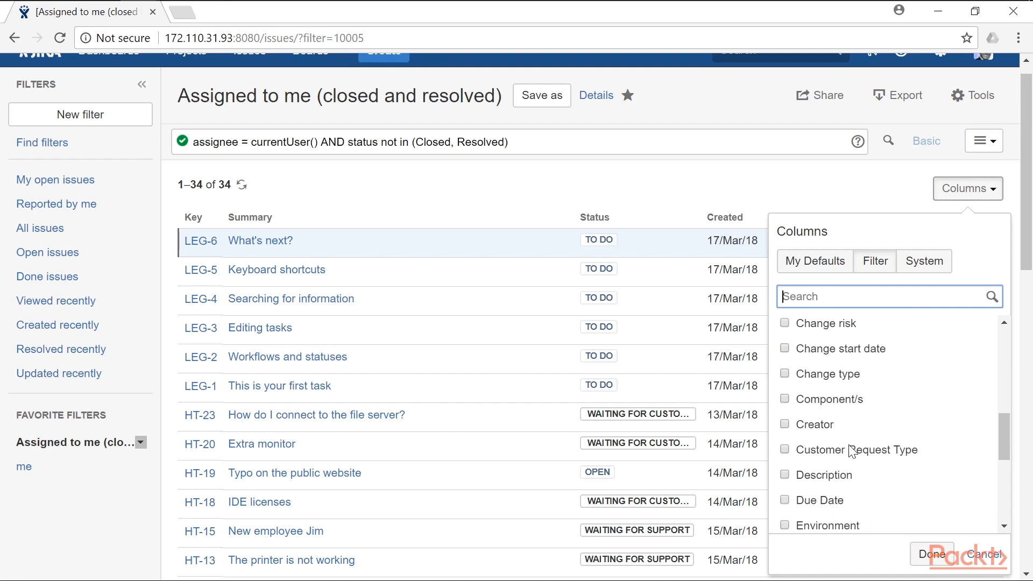
{"action": "left_click", "coordinate": [784, 429]}
{"action": "scroll", "coordinate": [837, 449], "scroll_direction": "down", "scroll_amount": 2}
{"action": "scroll", "coordinate": [837, 450], "scroll_direction": "down", "scroll_amount": 3}
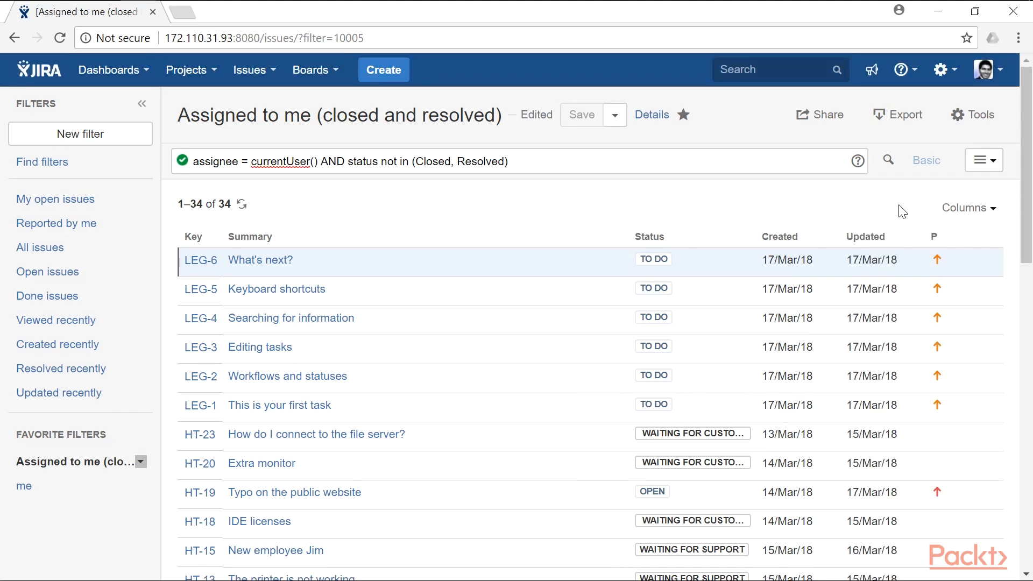
Step: Add the Reporter column to the saved filter's own column set
{"action": "left_click", "coordinate": [976, 217]}
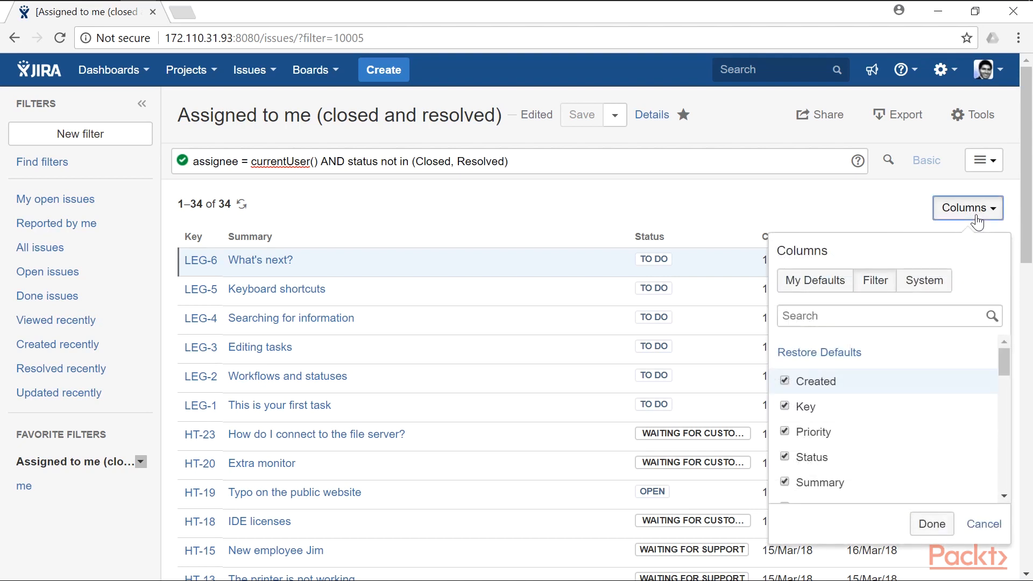
{"action": "left_click", "coordinate": [877, 285]}
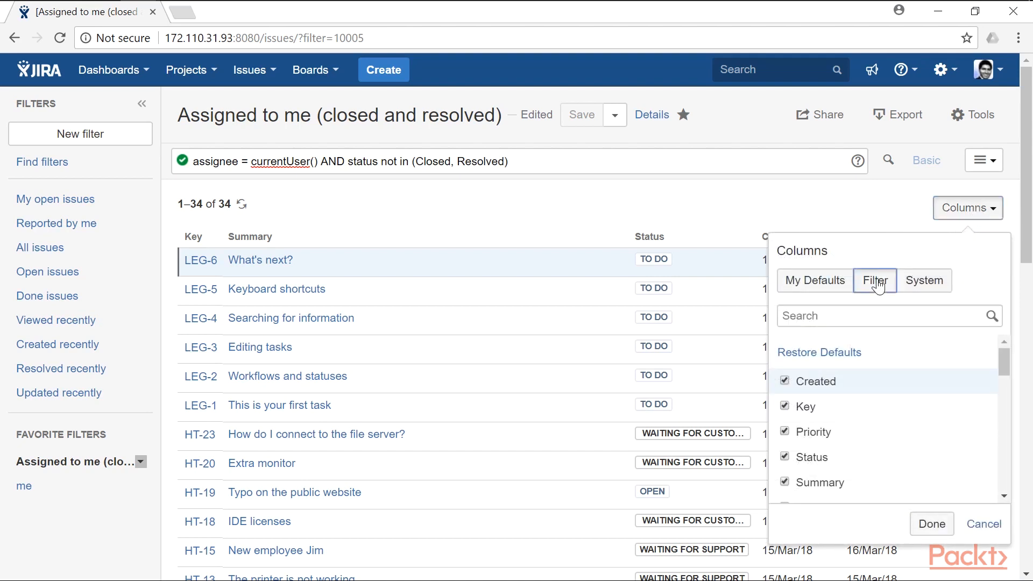
{"action": "left_click", "coordinate": [878, 317]}
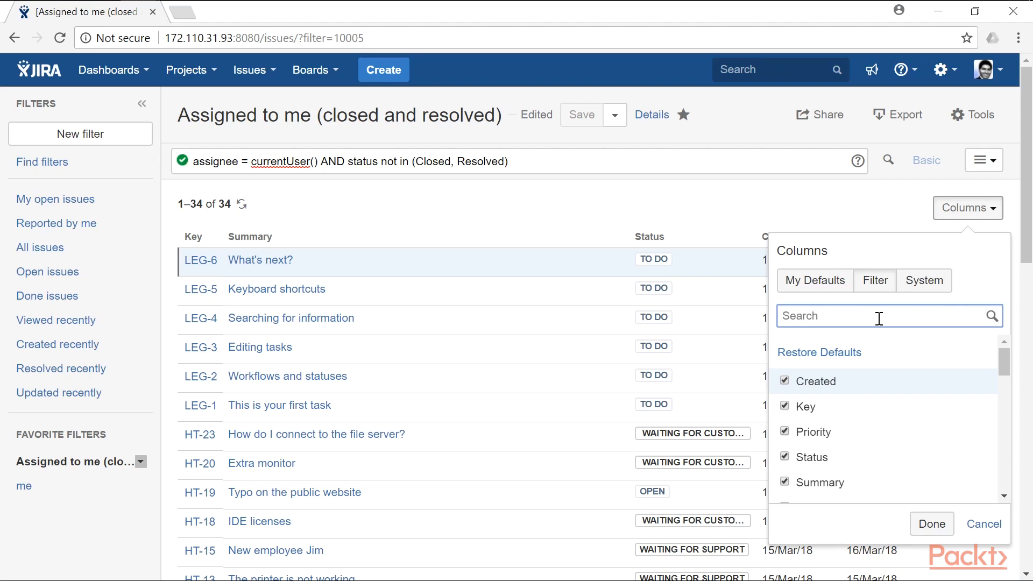
{"action": "type", "text": "r"}
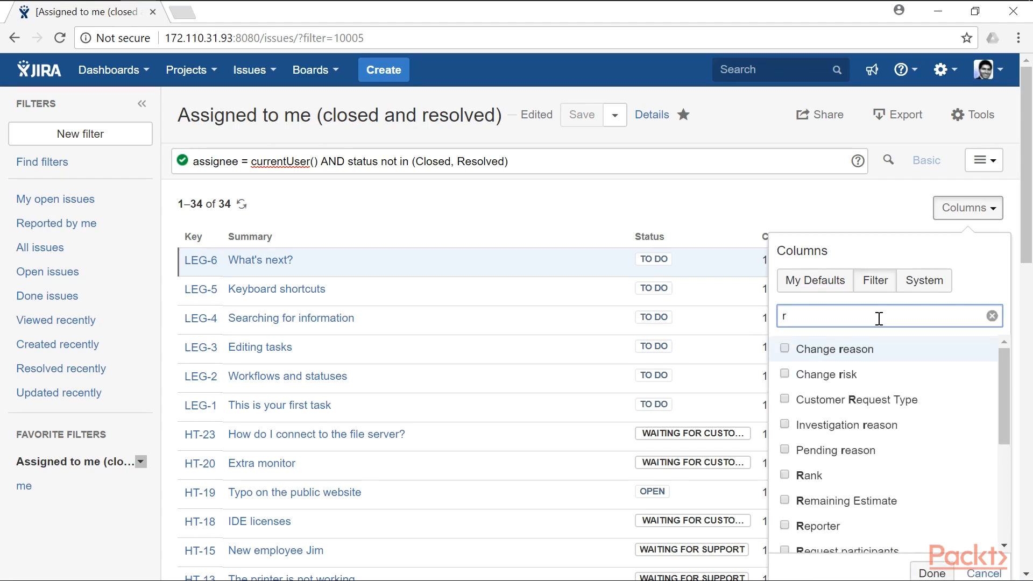
{"action": "type", "text": "epo"}
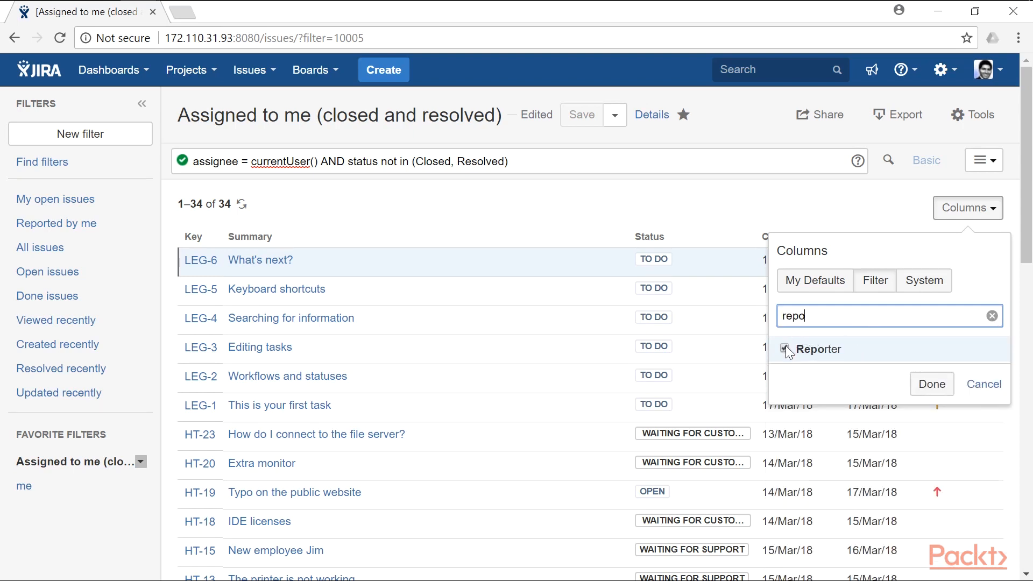
{"action": "left_click", "coordinate": [930, 384]}
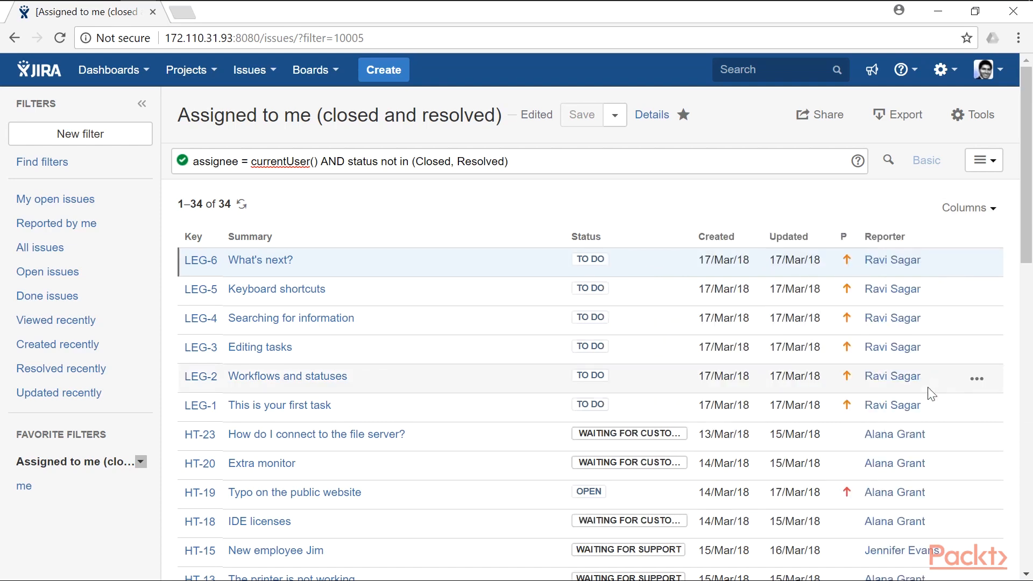
Step: Rerun the filter's query and save the changes to the "Assigned to me (closed and resolved)" filter
{"action": "left_click", "coordinate": [764, 165]}
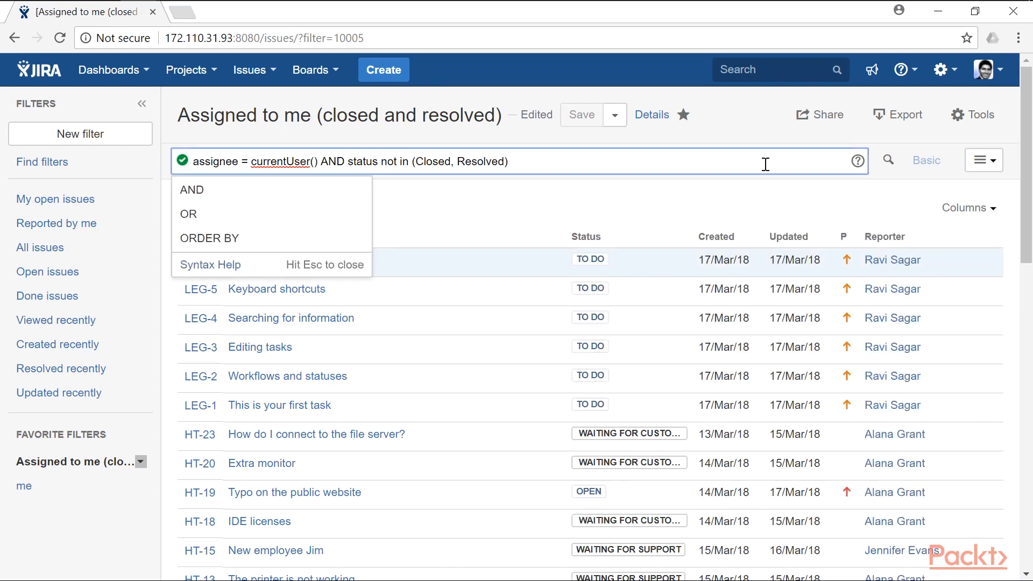
{"action": "key", "text": "Return"}
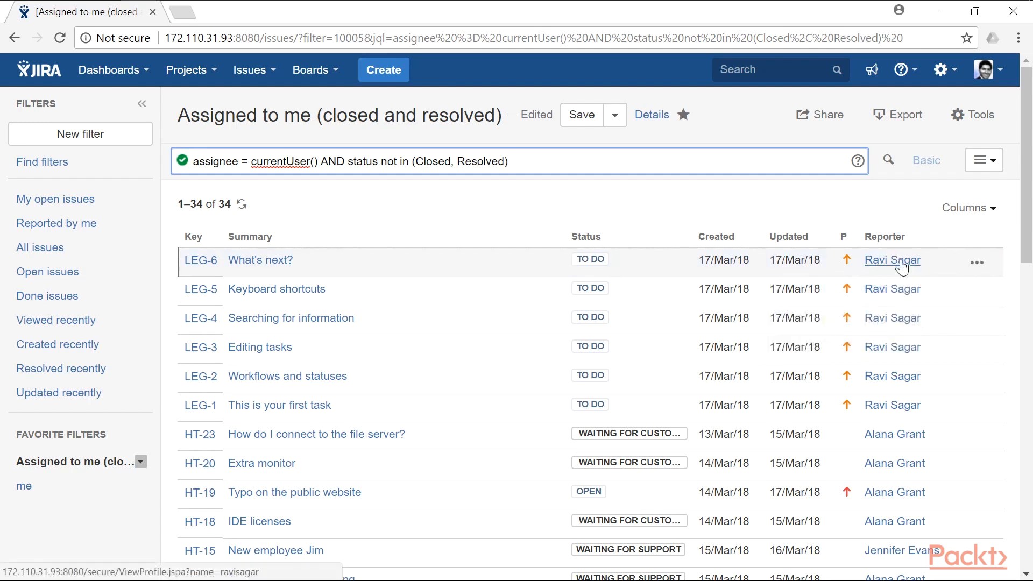
{"action": "mouse_move", "coordinate": [902, 265]}
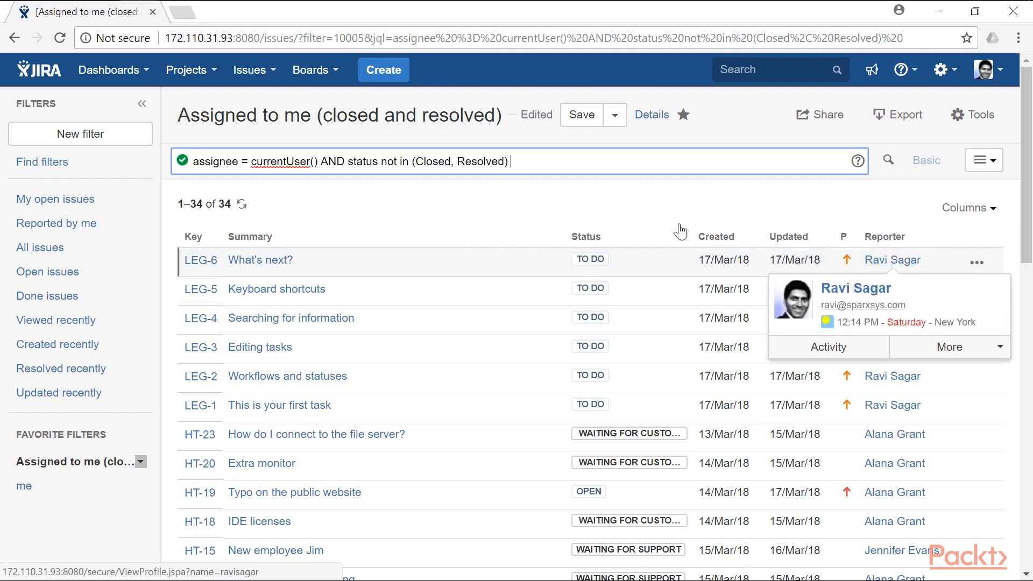
{"action": "left_click", "coordinate": [594, 122]}
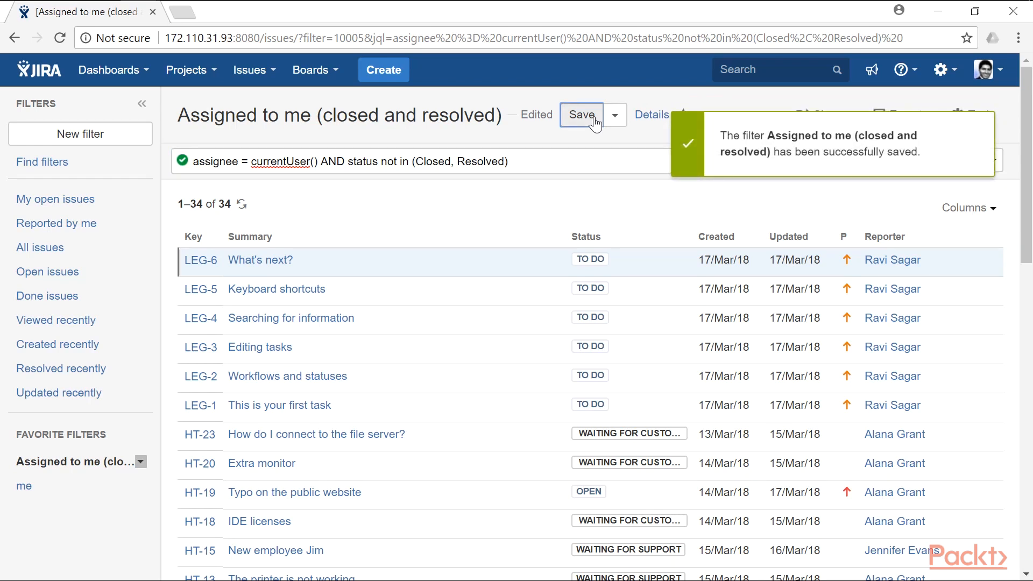
Step: Return to the System Dashboard and open the saved filter "Assigned to me (closed and resolved)" from there
{"action": "left_click", "coordinate": [28, 76]}
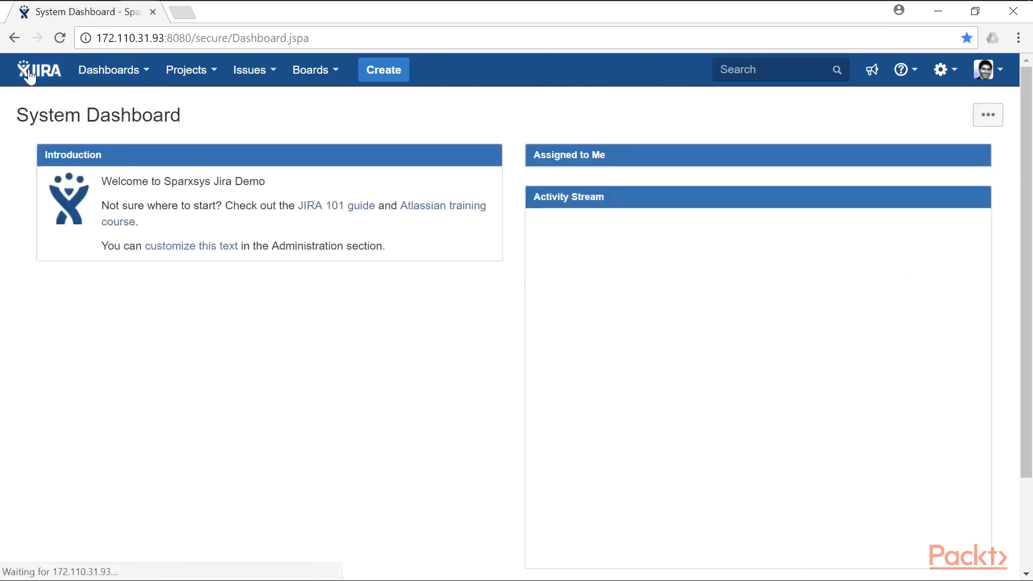
{"action": "left_click", "coordinate": [276, 84]}
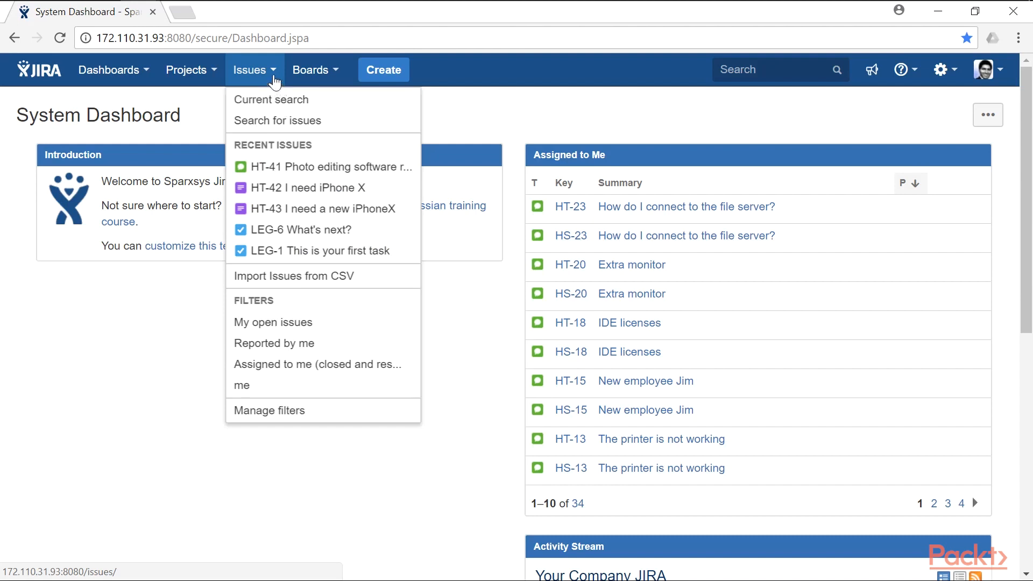
{"action": "left_click", "coordinate": [289, 370]}
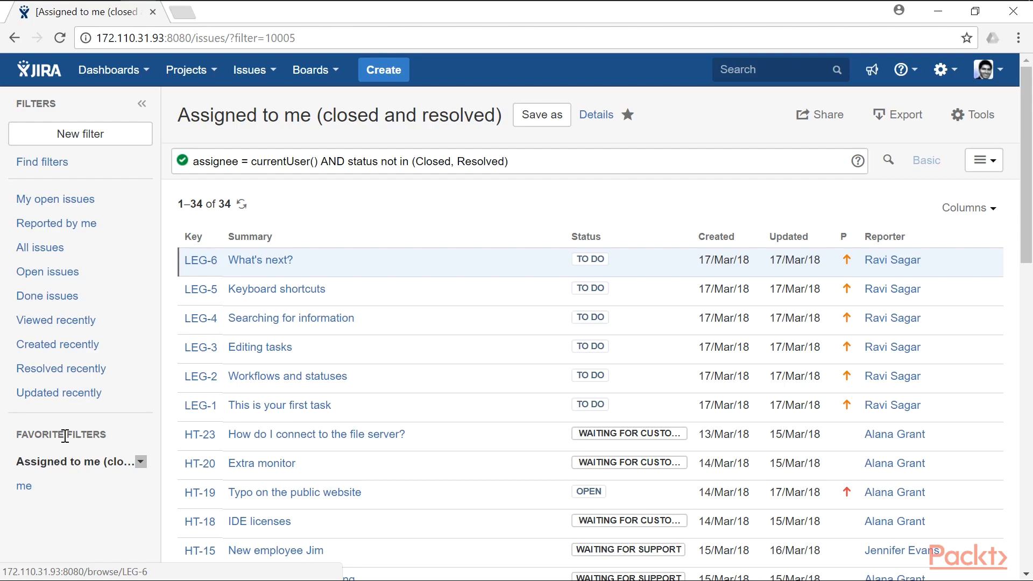
Step: Start a new filter in basic search mode and restrict it to the Legal (LEG) project
{"action": "left_click", "coordinate": [105, 137]}
{"action": "left_click", "coordinate": [482, 159]}
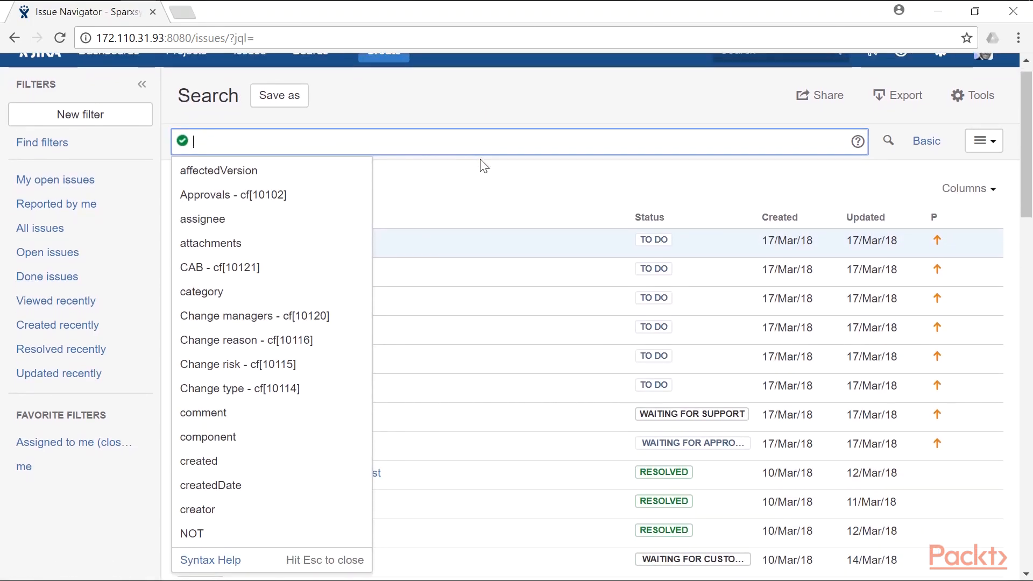
{"action": "left_click", "coordinate": [926, 133]}
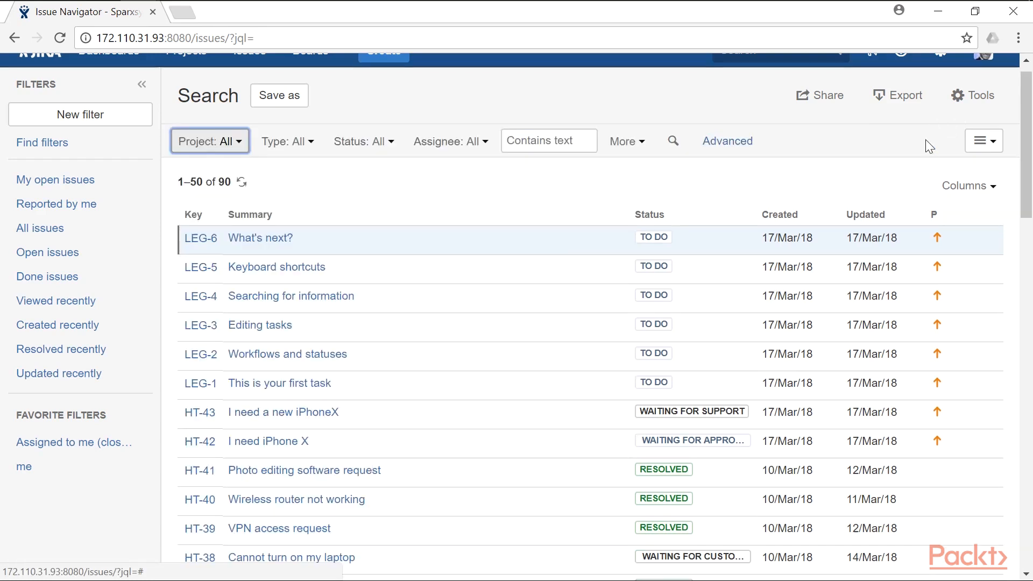
{"action": "left_click", "coordinate": [231, 146]}
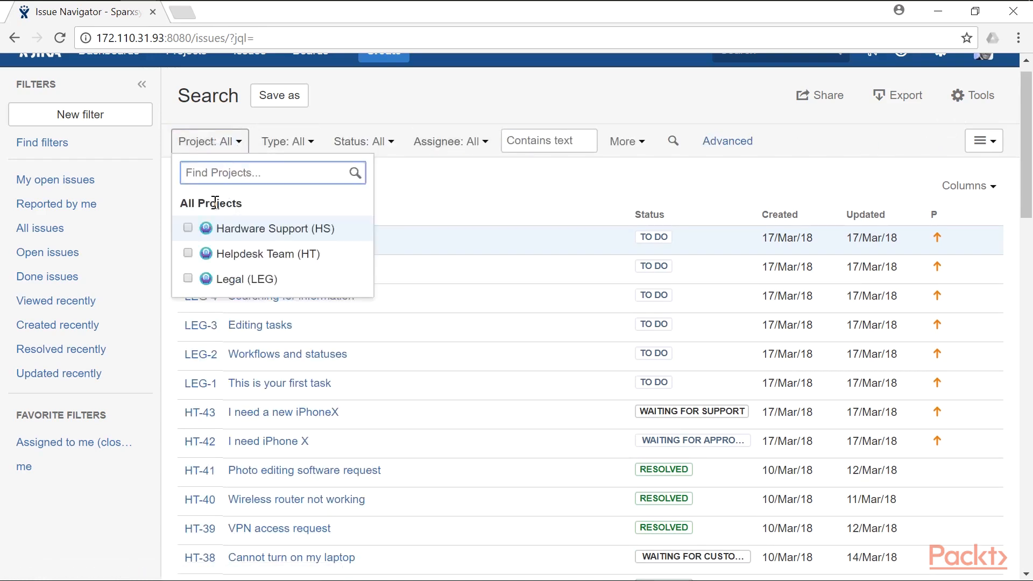
{"action": "left_click", "coordinate": [189, 280]}
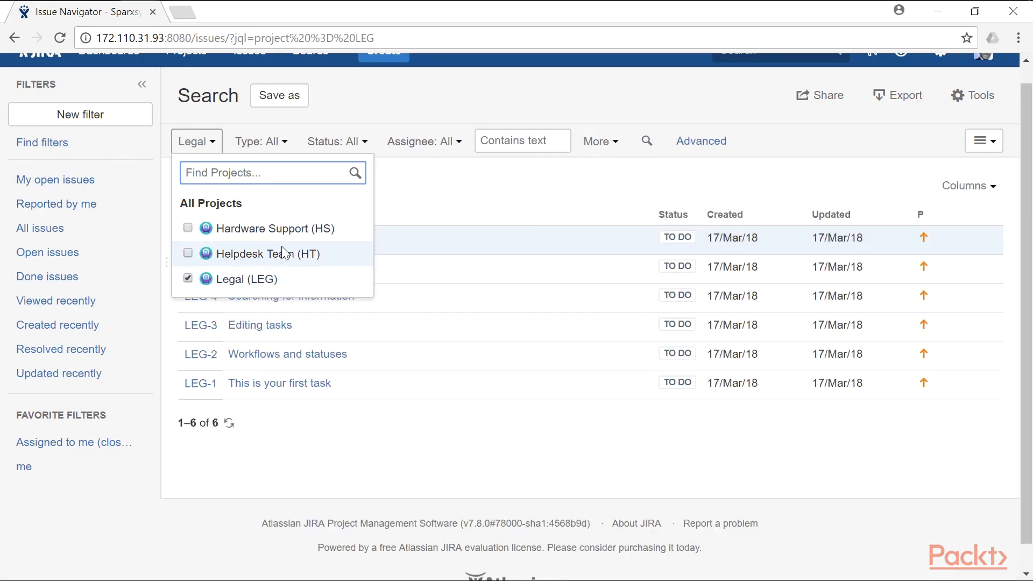
Step: Save the Legal project search as a filter named "Legal Project Issues"
{"action": "left_click", "coordinate": [292, 102]}
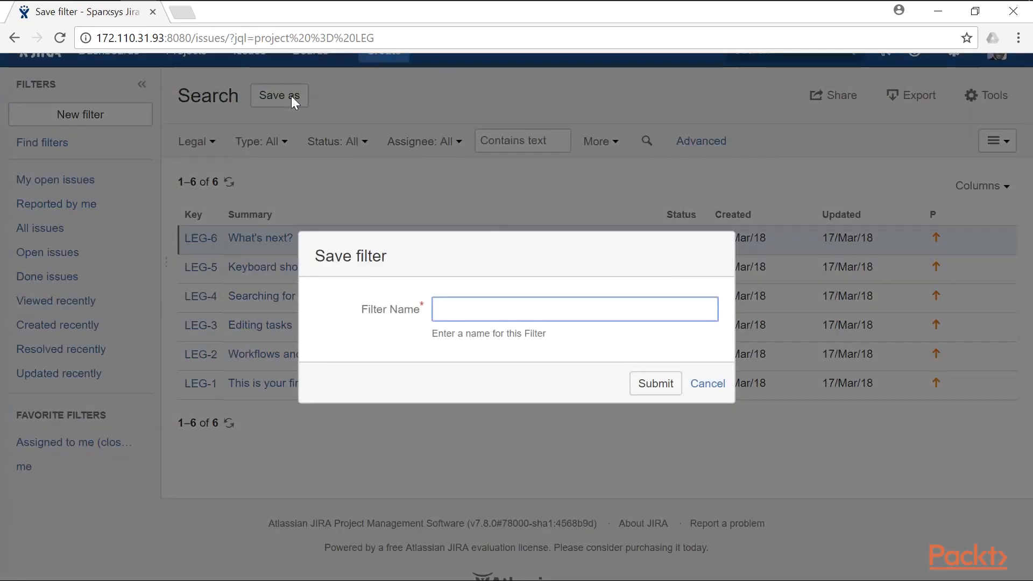
{"action": "type", "text": "Legal "}
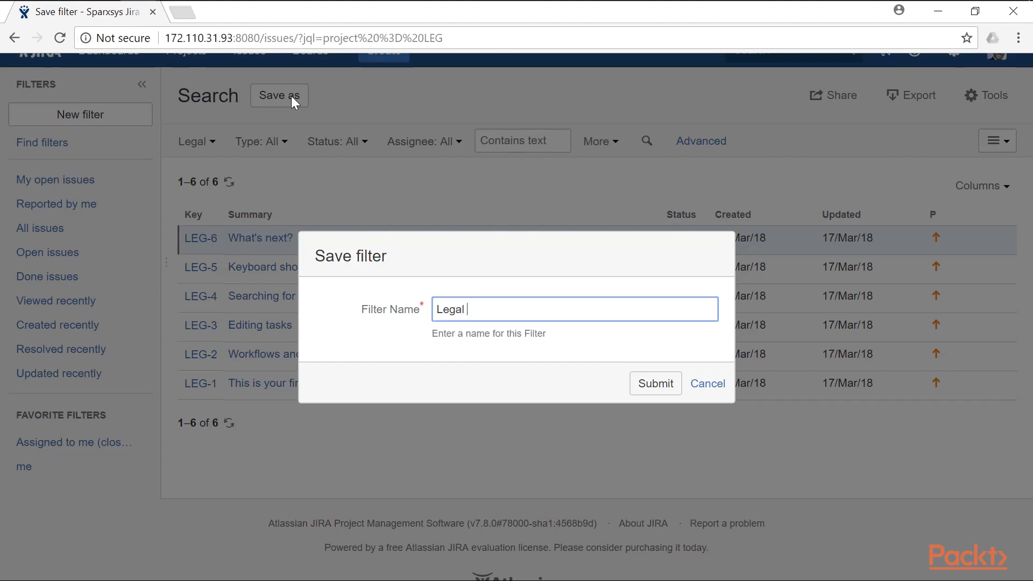
{"action": "type", "text": "Project Issues"}
{"action": "left_click", "coordinate": [635, 379]}
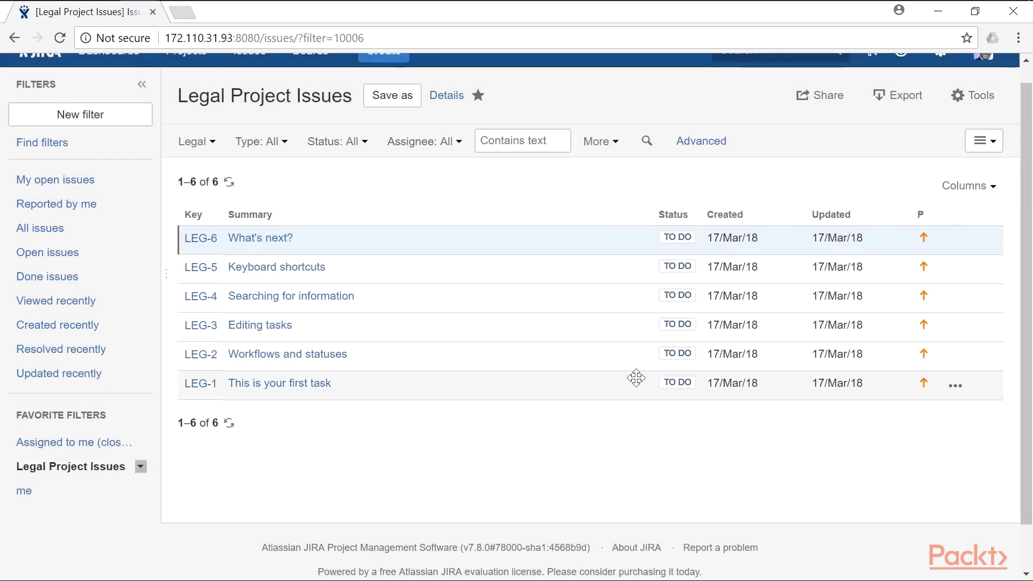
Step: Start a new filter in advanced search mode and run the query status not in (Closed, Resolved)
{"action": "left_click", "coordinate": [81, 122]}
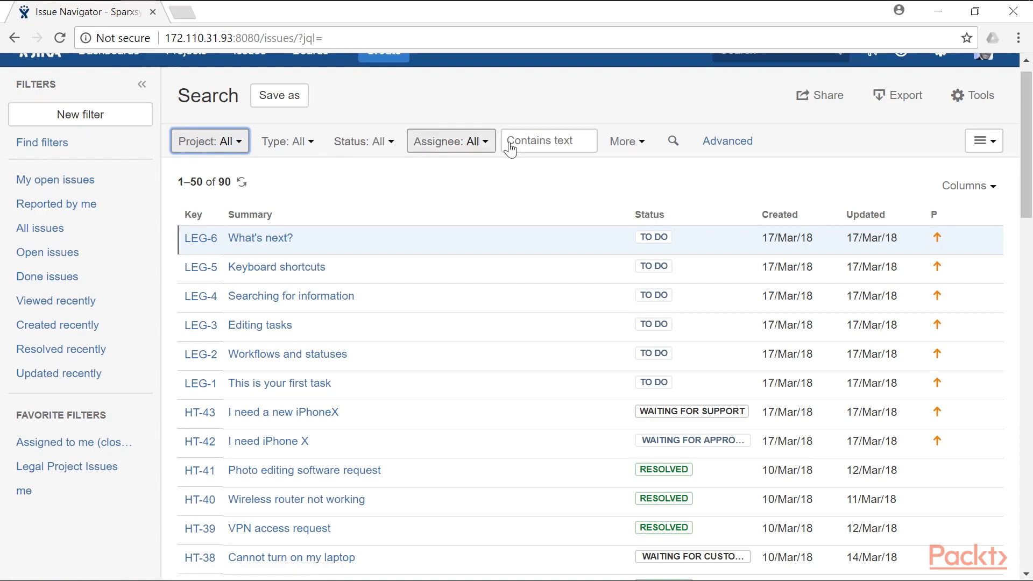
{"action": "left_click", "coordinate": [718, 141]}
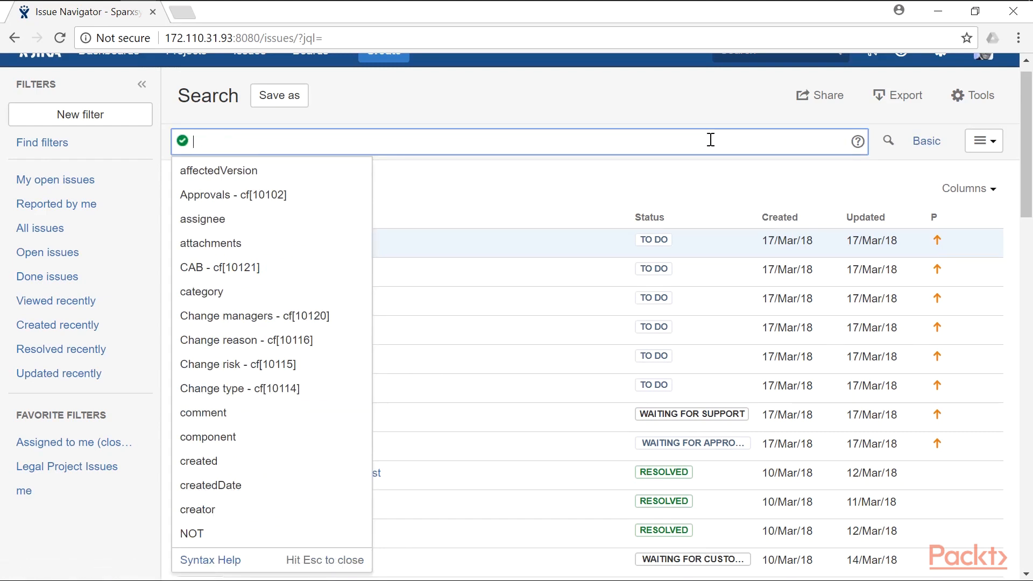
{"action": "type", "text": "st"}
{"action": "key", "text": "BackSpace"}
{"action": "key", "text": "BackSpace"}
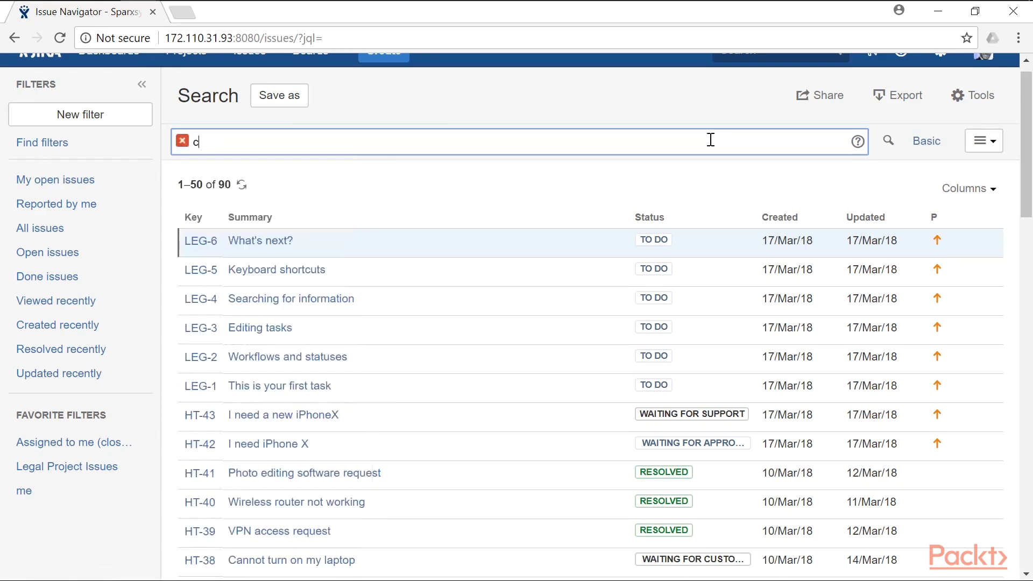
{"action": "type", "text": "st"}
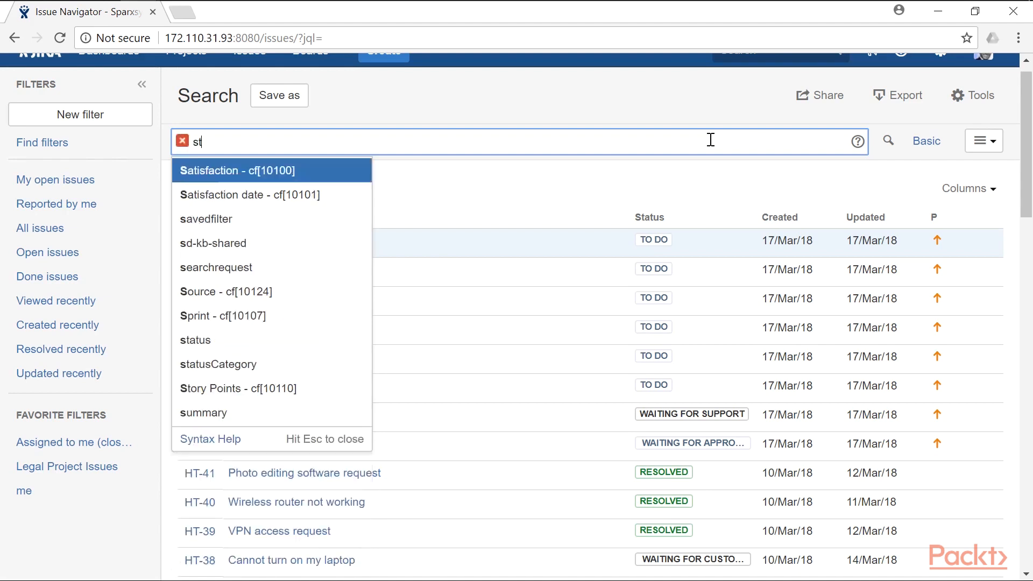
{"action": "type", "text": "a"}
{"action": "key", "text": "Return"}
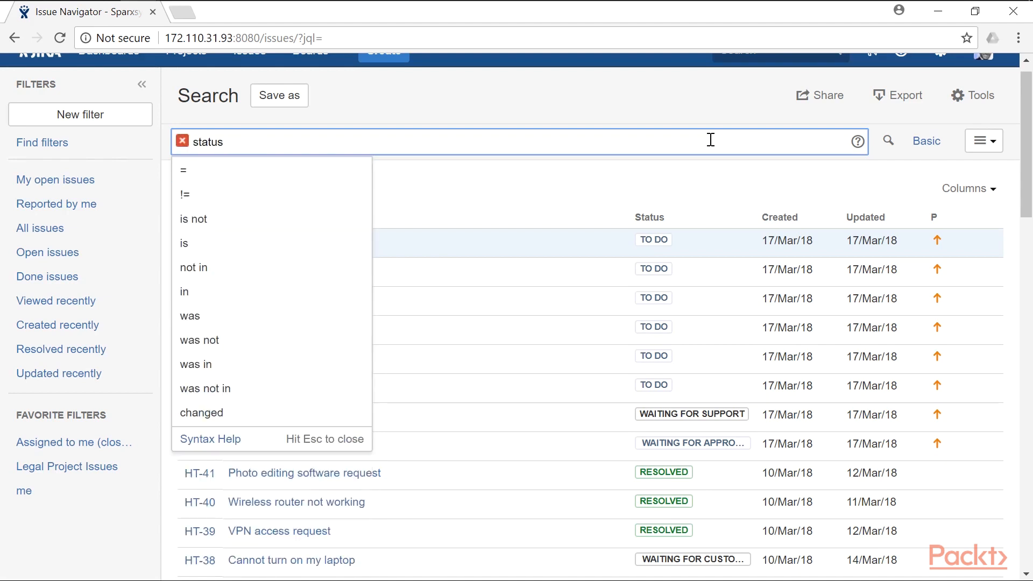
{"action": "type", "text": "not in (close"}
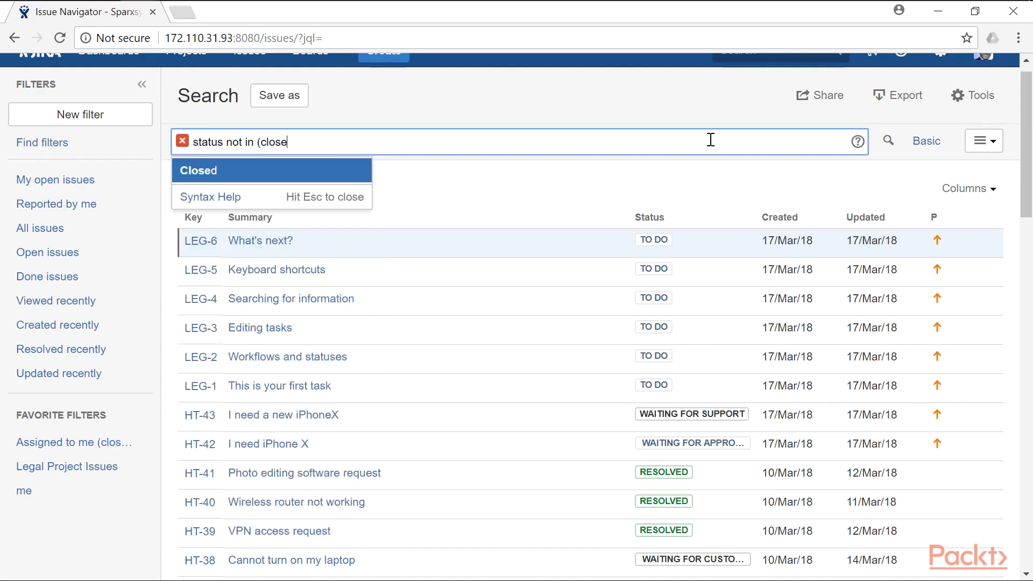
{"action": "key", "text": "Return"}
{"action": "type", "text": ", res"}
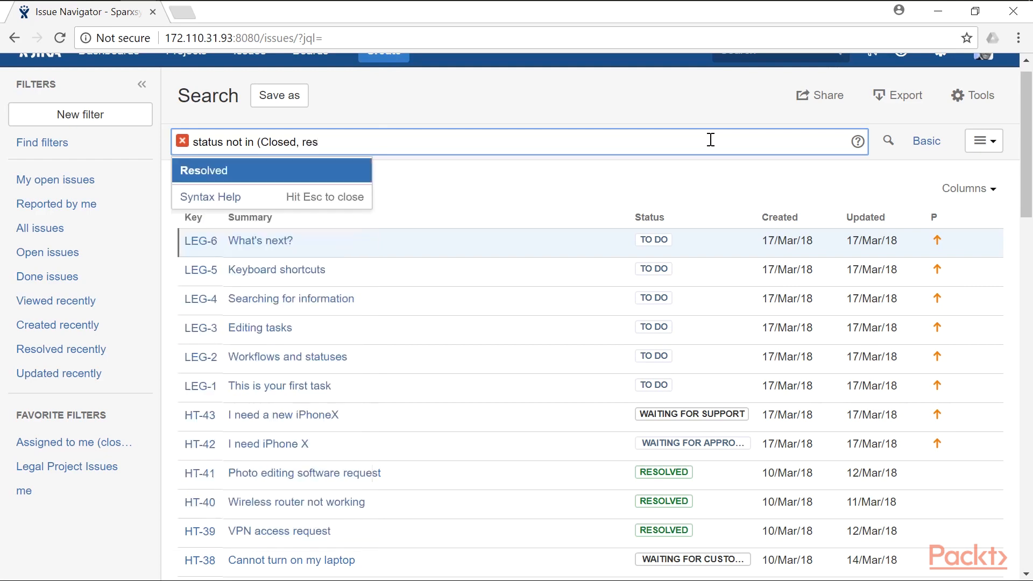
{"action": "key", "text": "Return"}
{"action": "type", "text": ")"}
{"action": "key", "text": "Return"}
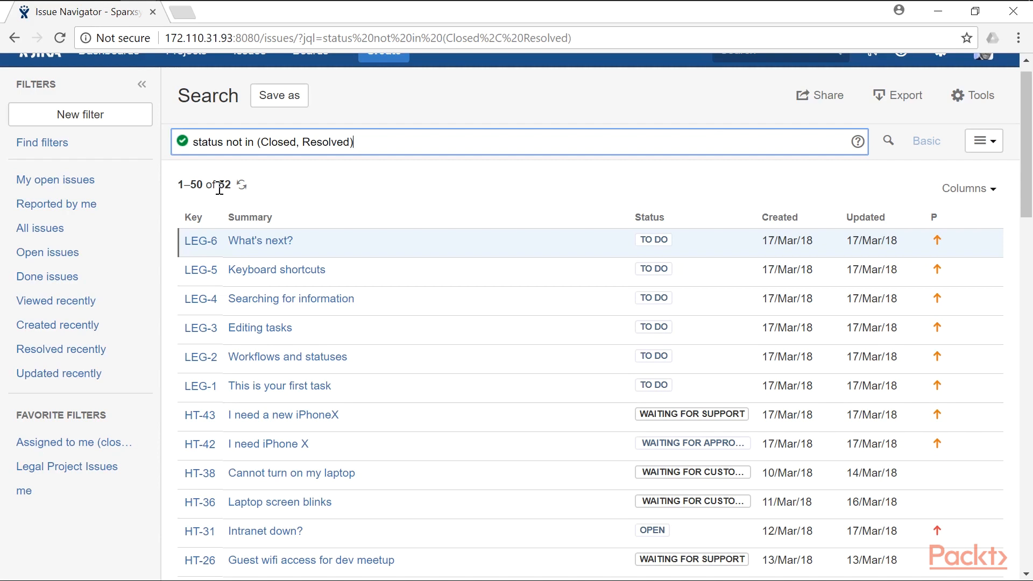
Step: Save the status query as a filter named "All open issues"
{"action": "left_click", "coordinate": [286, 103]}
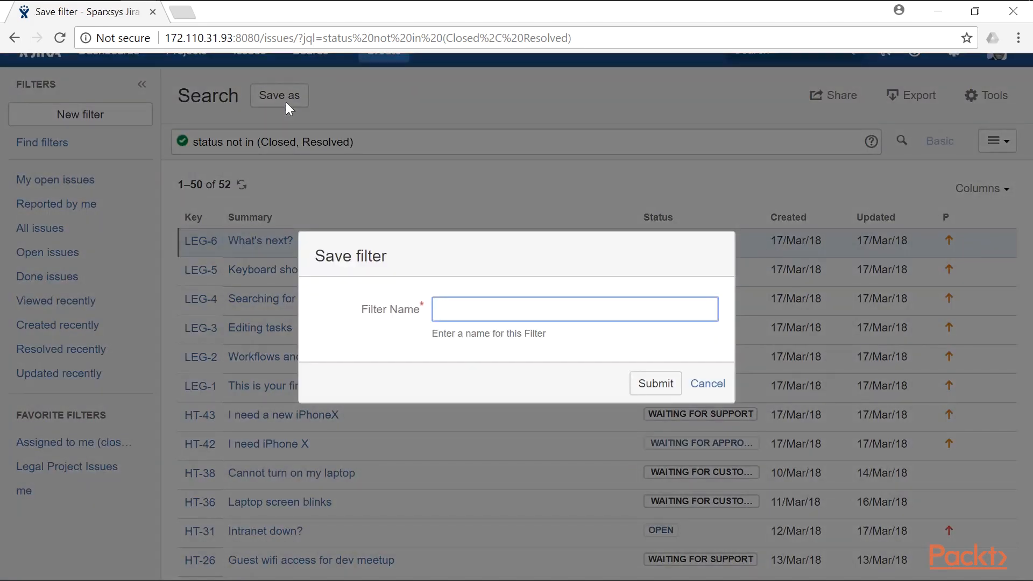
{"action": "type", "text": "All open issues"}
{"action": "left_click", "coordinate": [666, 386]}
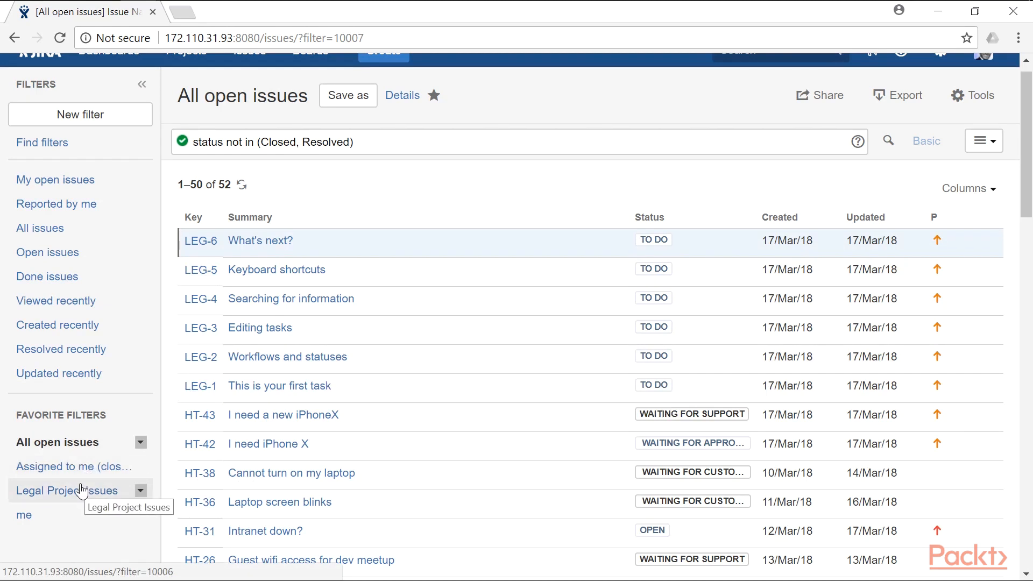
Step: Edit the permissions of the "All open issues" filter to share it with any logged-in user, and save them
{"action": "left_click", "coordinate": [390, 101]}
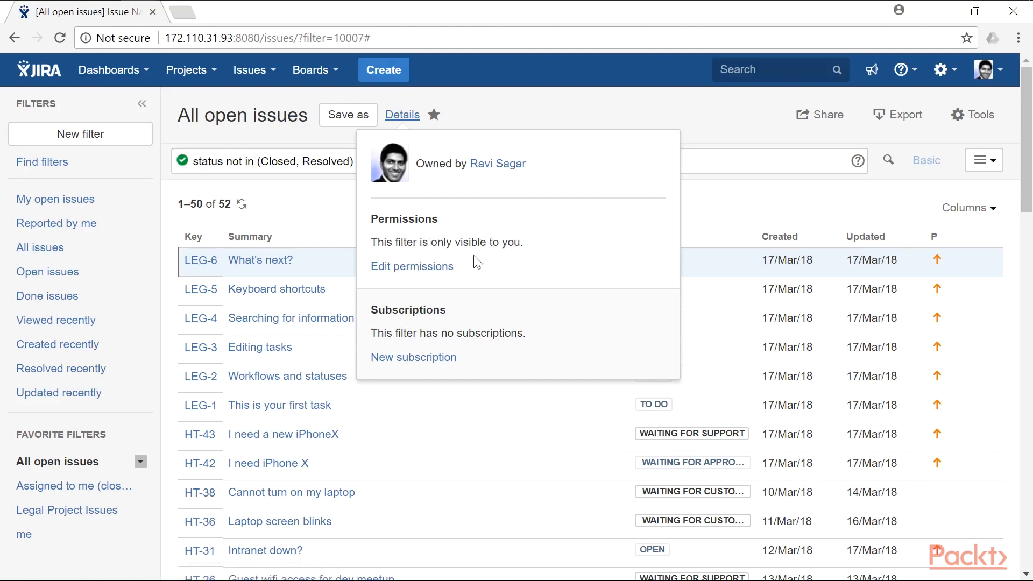
{"action": "left_click", "coordinate": [440, 267]}
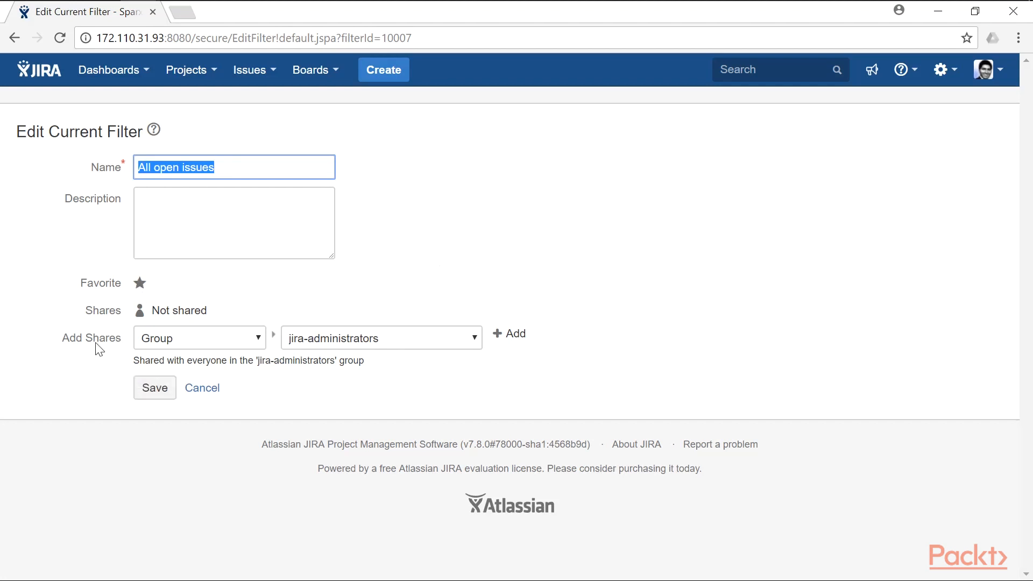
{"action": "left_click", "coordinate": [474, 338]}
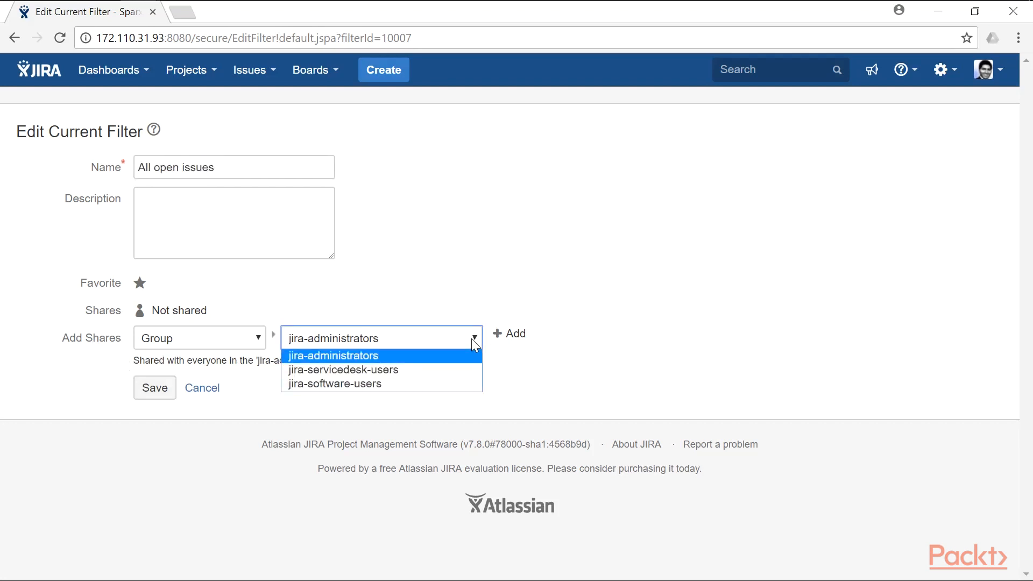
{"action": "left_click", "coordinate": [457, 307]}
{"action": "left_click", "coordinate": [253, 338]}
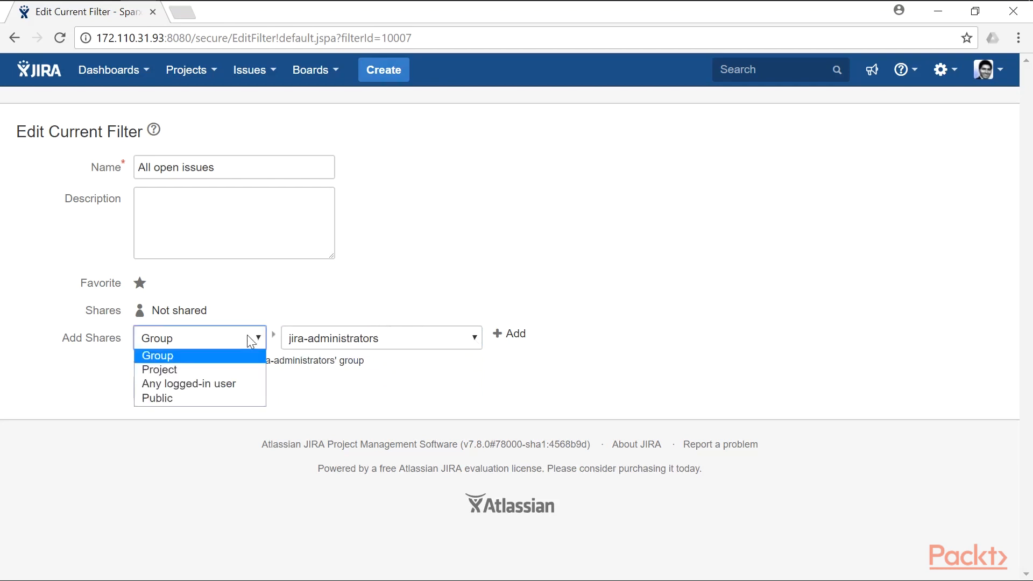
{"action": "left_click", "coordinate": [227, 383]}
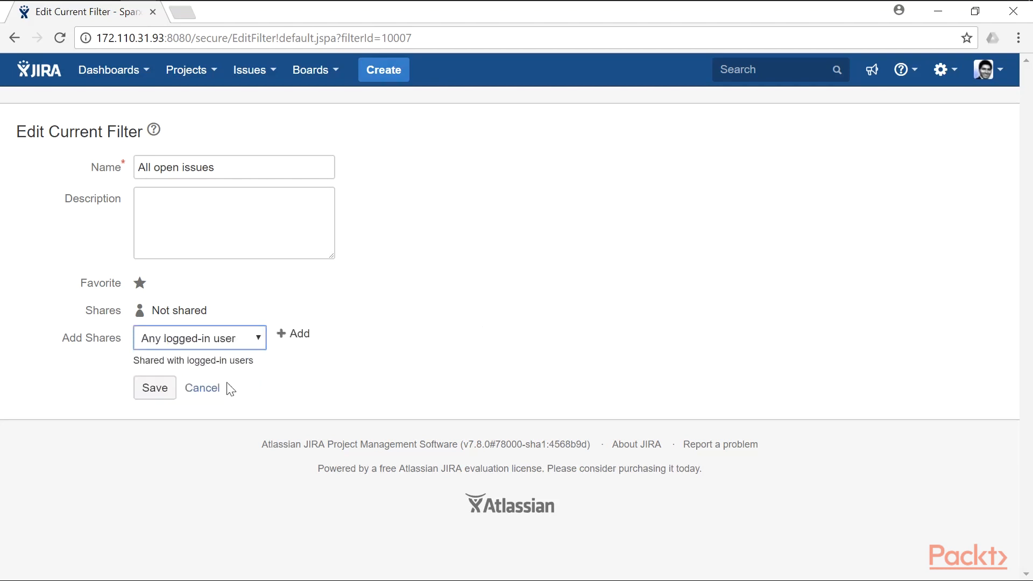
{"action": "left_click", "coordinate": [294, 342]}
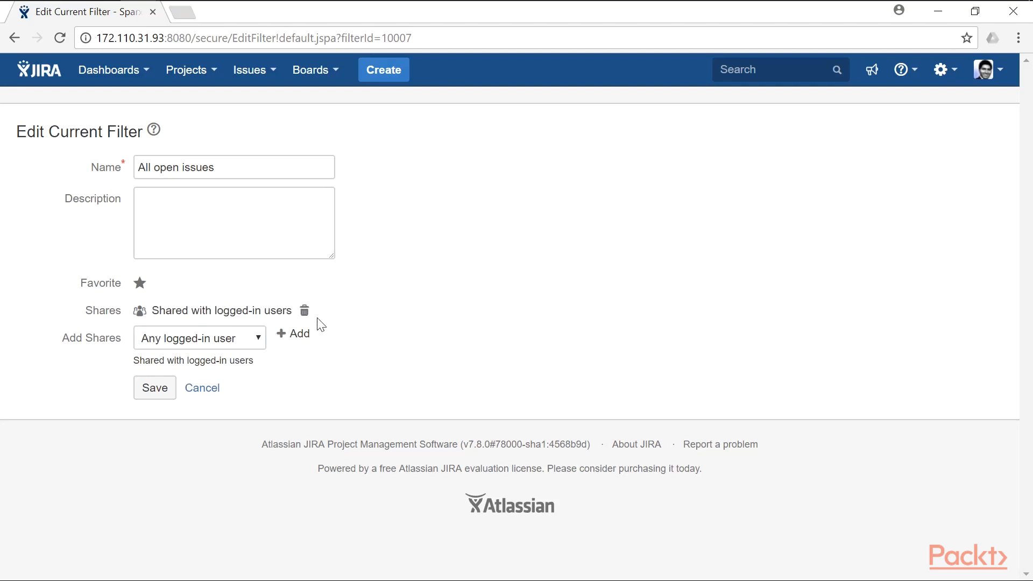
{"action": "left_click", "coordinate": [154, 396]}
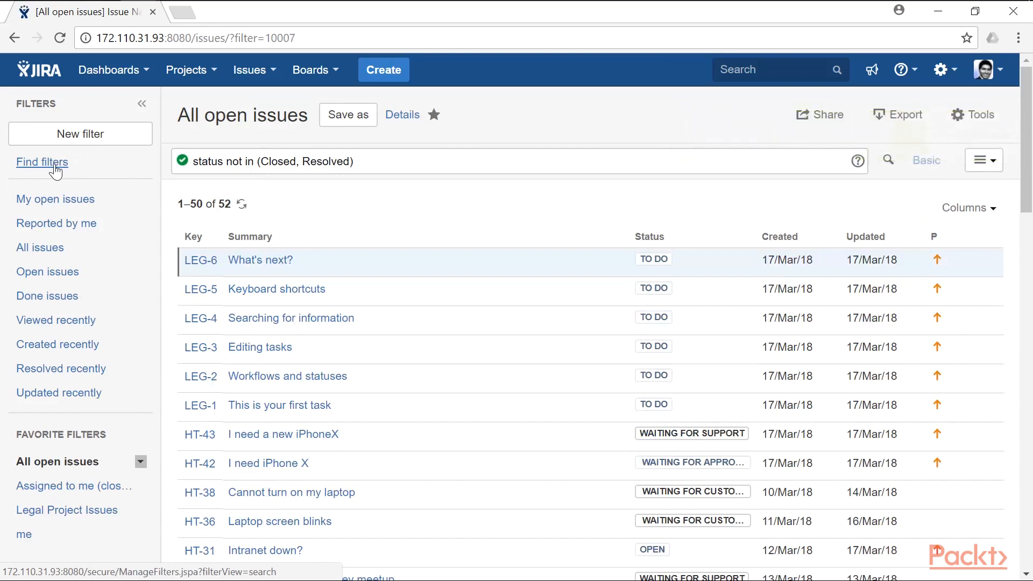
Step: Search all filters shared with anyone and review who each listed filter is shared with
{"action": "left_click", "coordinate": [55, 167]}
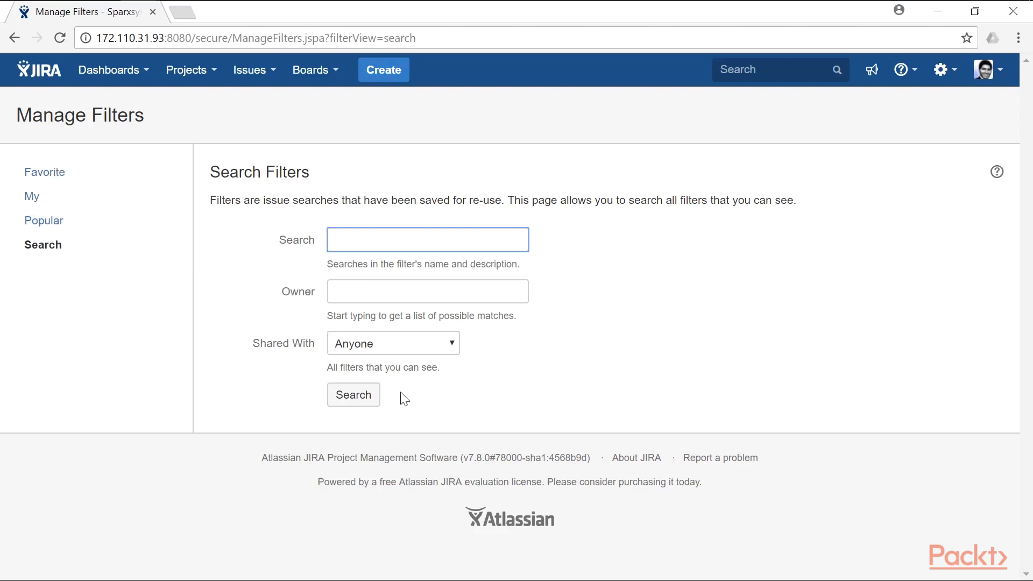
{"action": "left_click", "coordinate": [364, 400]}
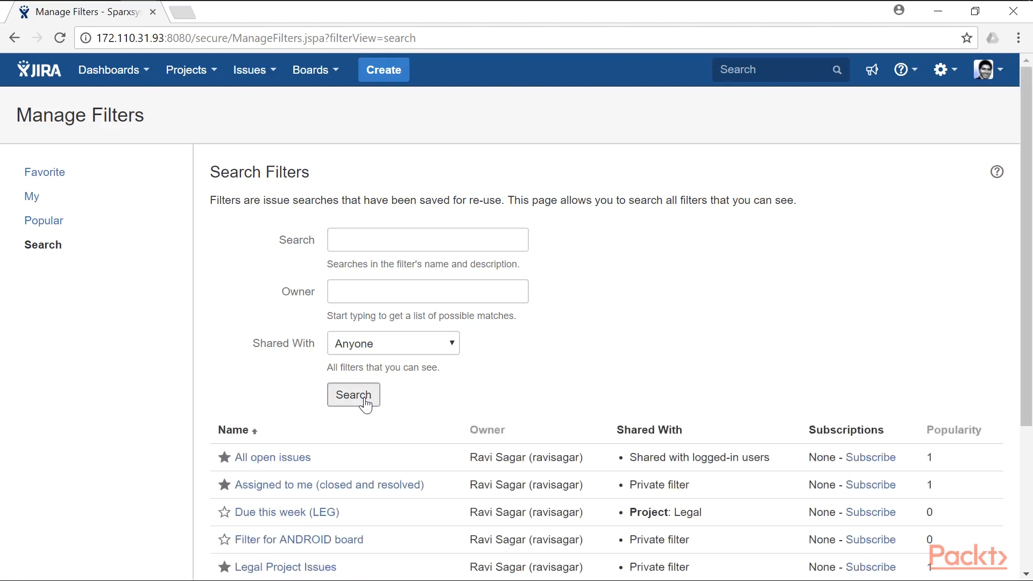
{"action": "scroll", "coordinate": [365, 402], "scroll_direction": "down", "scroll_amount": 3}
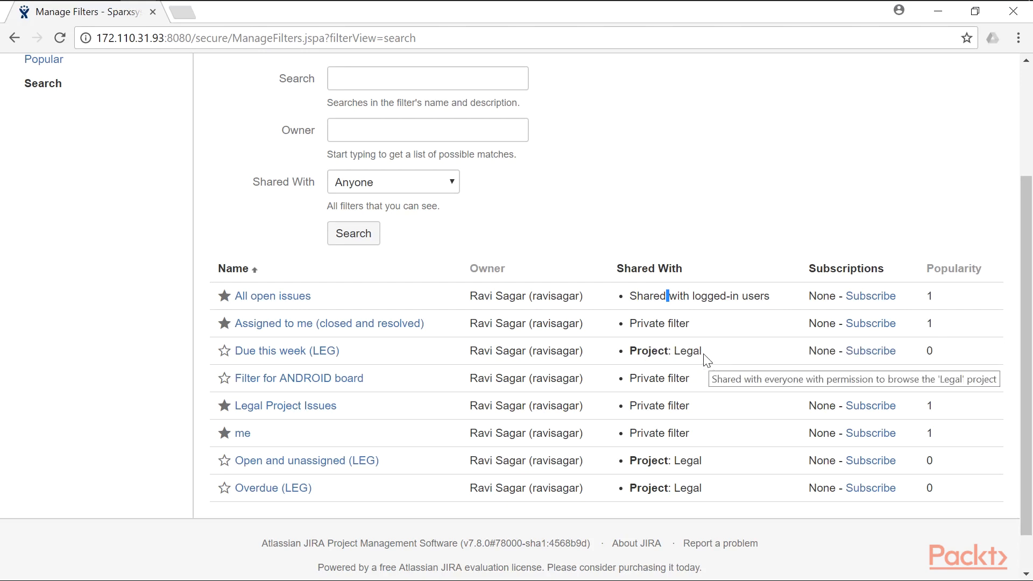
{"action": "scroll", "coordinate": [705, 392], "scroll_direction": "up", "scroll_amount": 3}
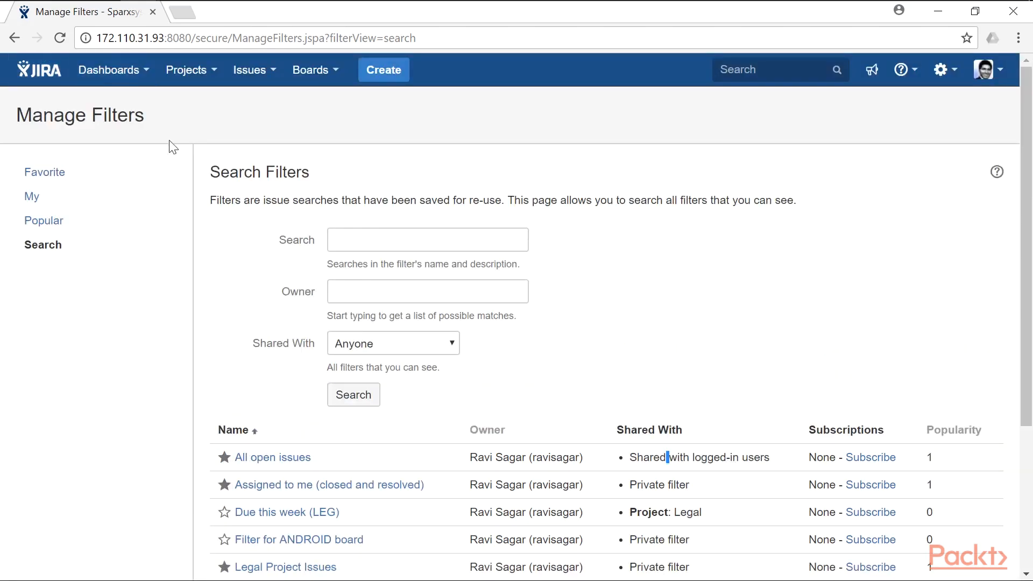
Step: Return to the issue search, open the favorite filter "Assigned to me (closed and resolved)" and start a new subscription for it
{"action": "left_click", "coordinate": [263, 75]}
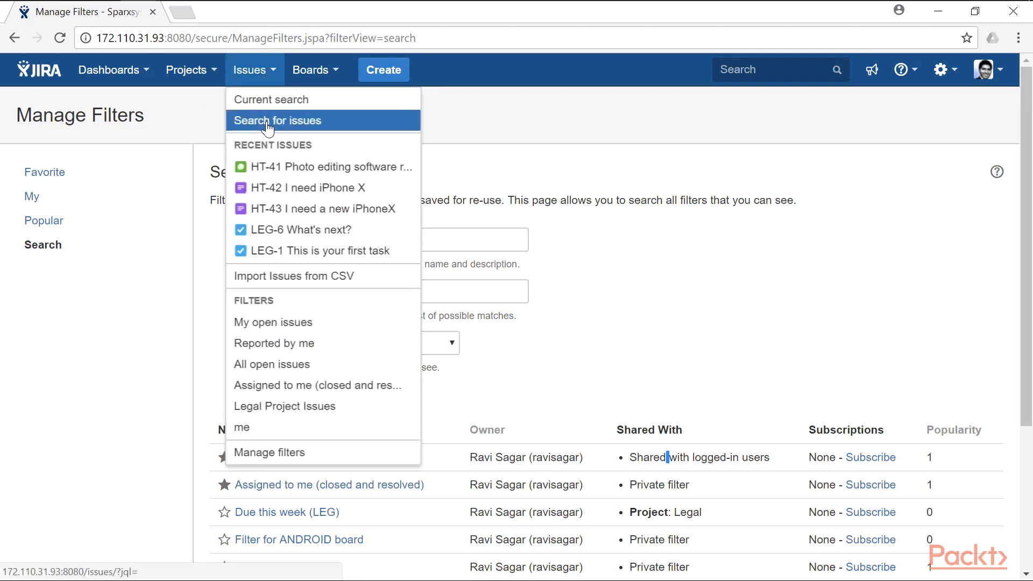
{"action": "left_click", "coordinate": [267, 122]}
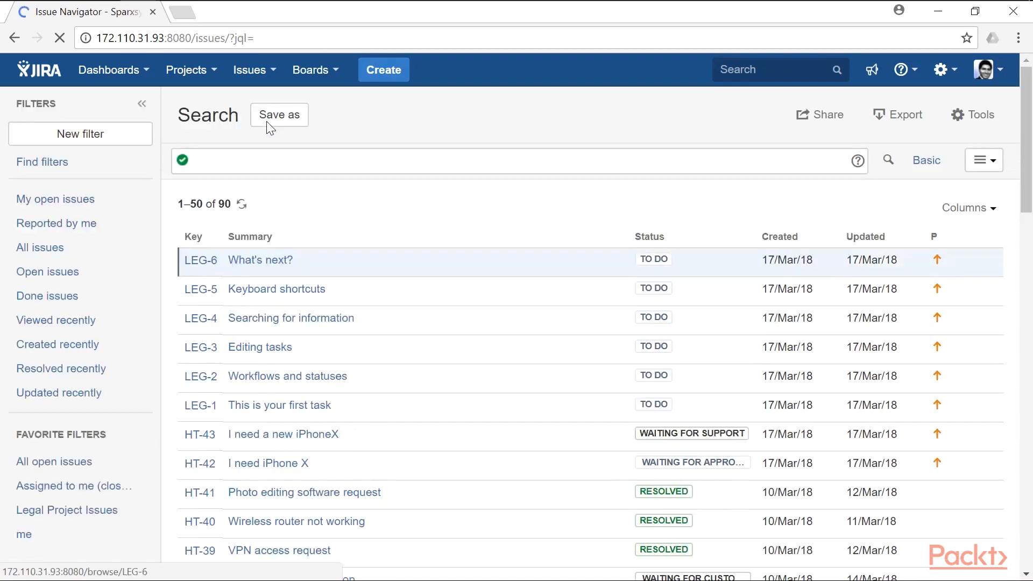
{"action": "left_click", "coordinate": [70, 484]}
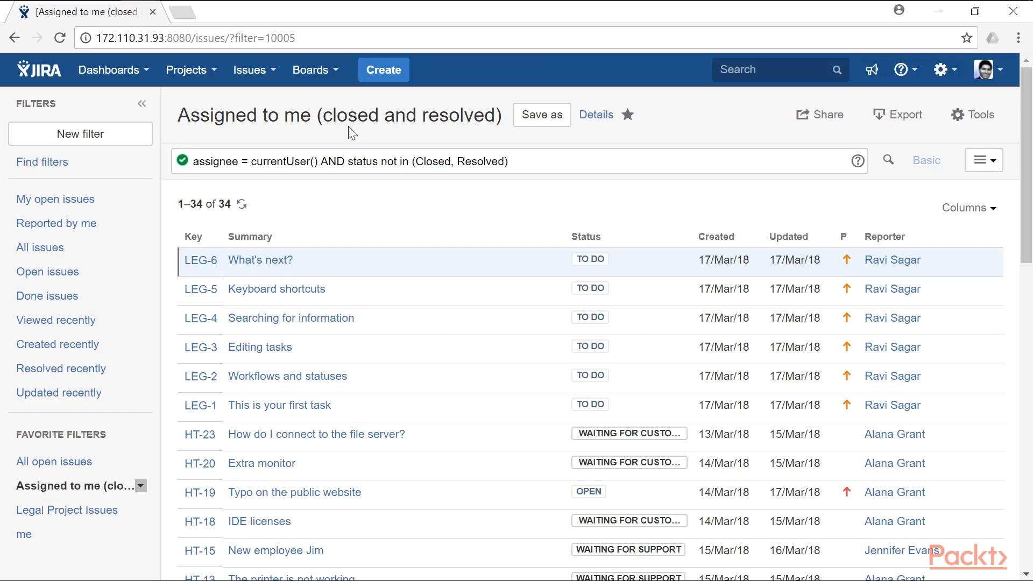
{"action": "left_click", "coordinate": [593, 124]}
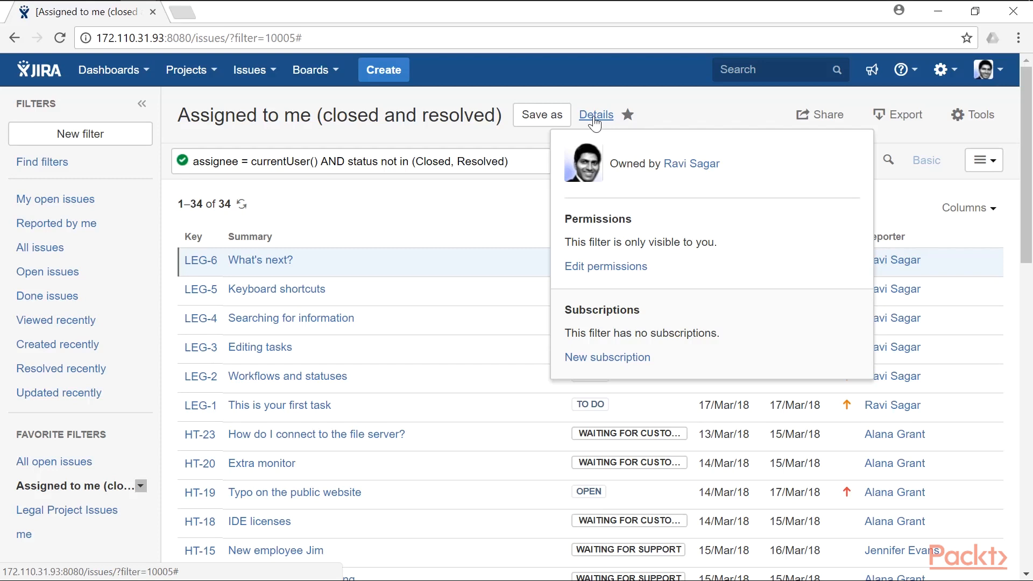
{"action": "left_click", "coordinate": [600, 361]}
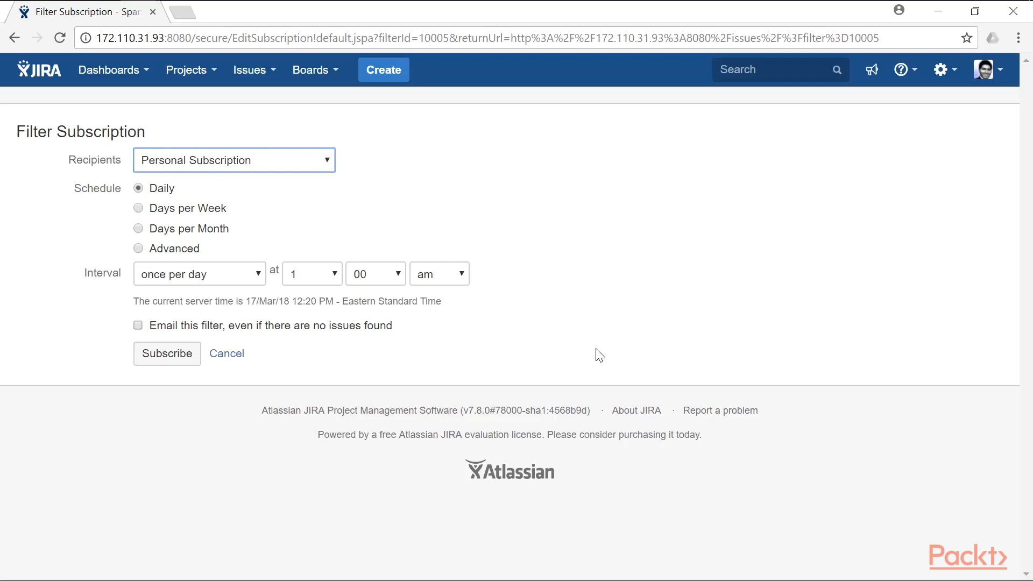
Step: Subscribe personally to the filter with a Days per Week schedule, once per day at 9:00 am on Monday and Thursday
{"action": "left_click", "coordinate": [276, 159]}
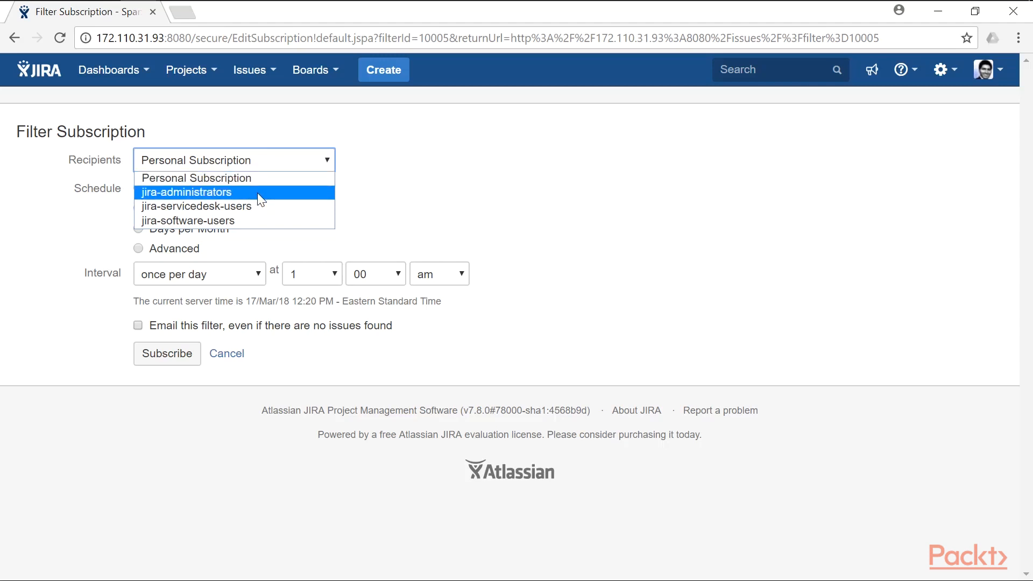
{"action": "left_click", "coordinate": [373, 185]}
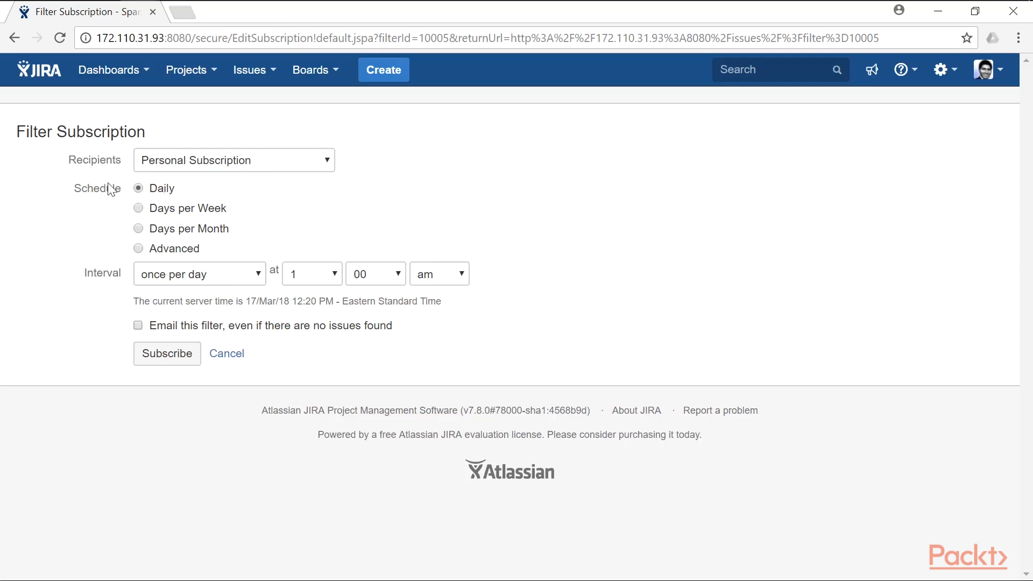
{"action": "left_click", "coordinate": [139, 209]}
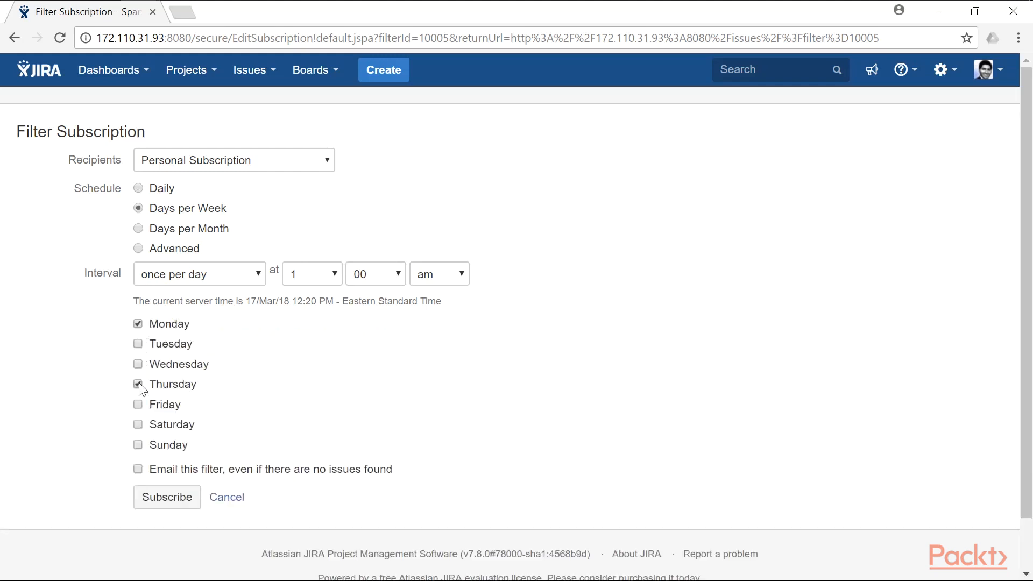
{"action": "left_click", "coordinate": [321, 276]}
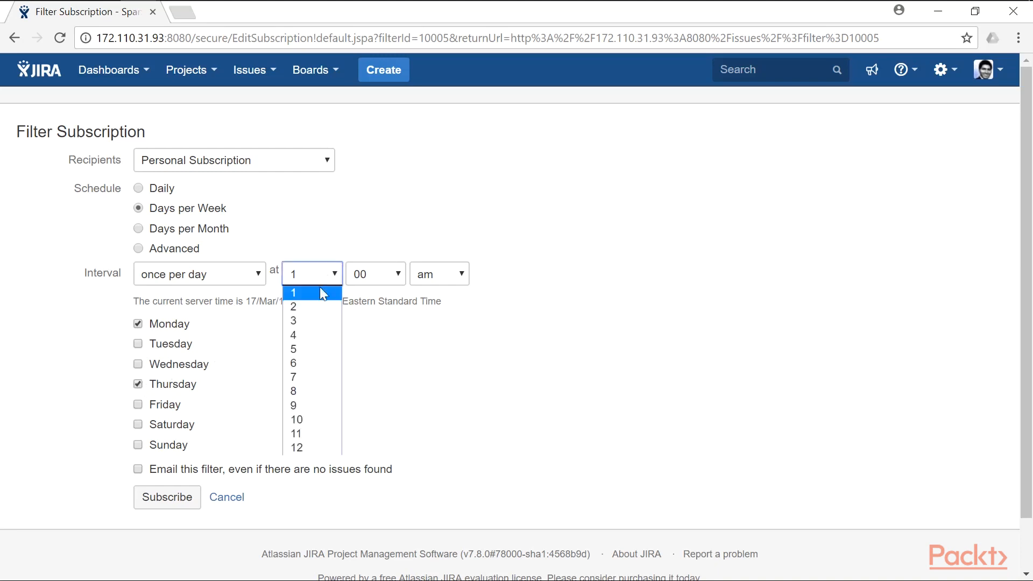
{"action": "left_click", "coordinate": [297, 402]}
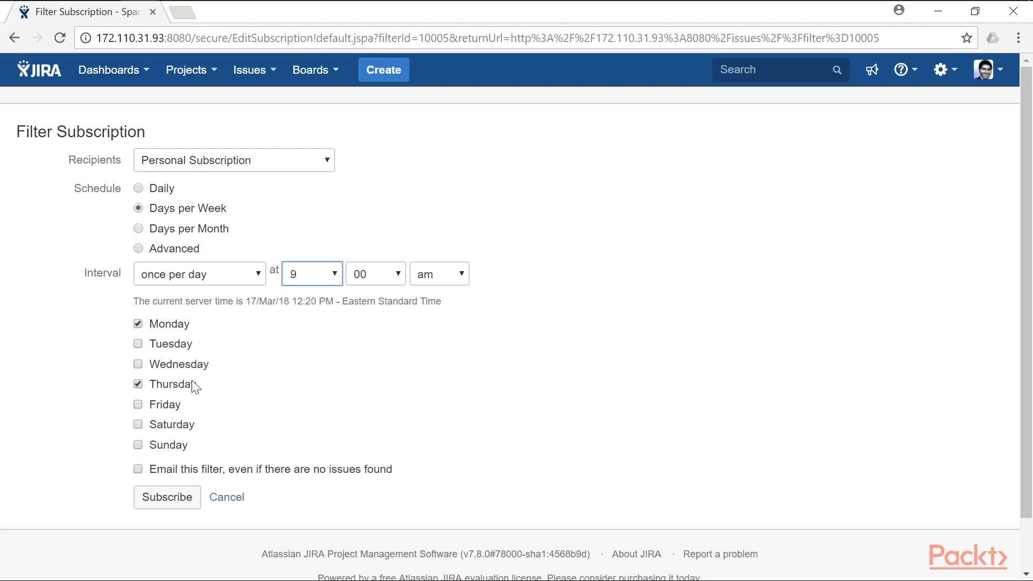
{"action": "left_click", "coordinate": [172, 497]}
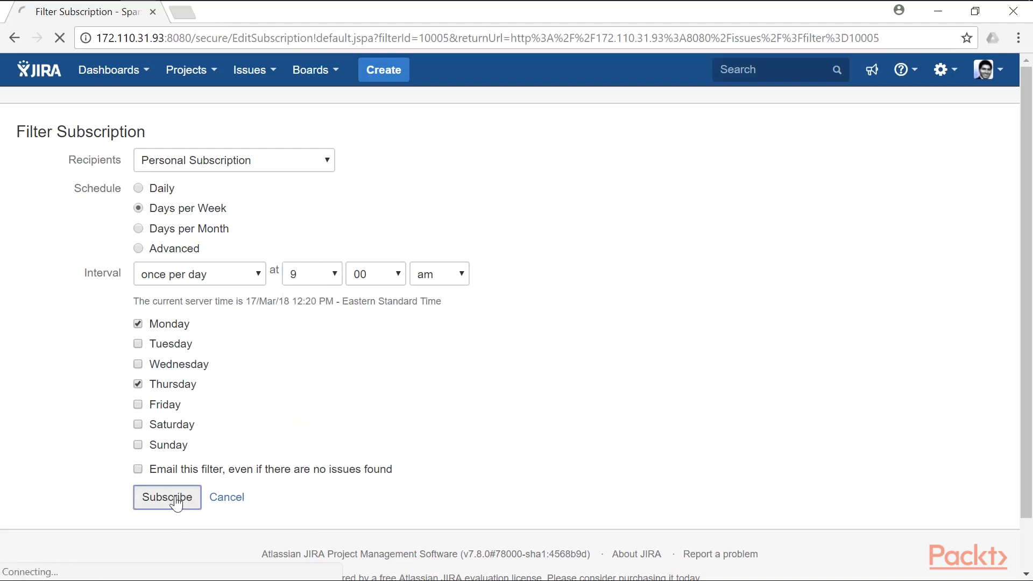